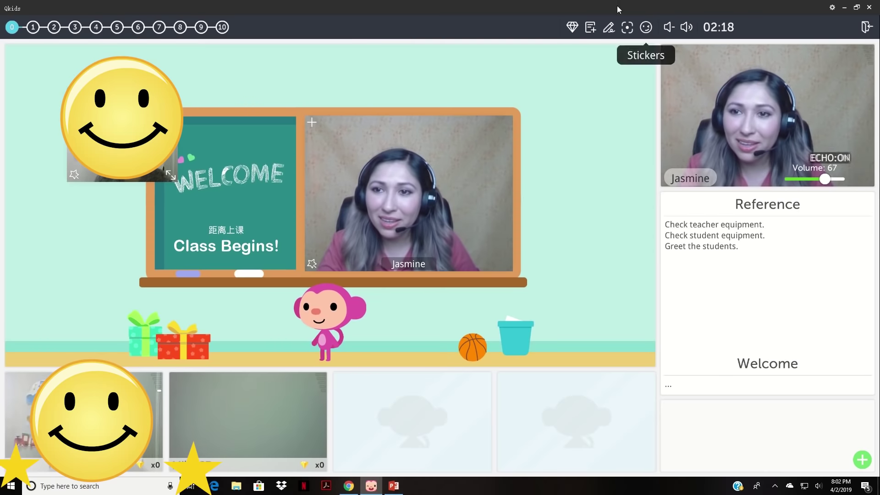
Browse both sticker pages, then put the pink monkey mask on the small video tile.
{"action": "left_click", "coordinate": [646, 27]}
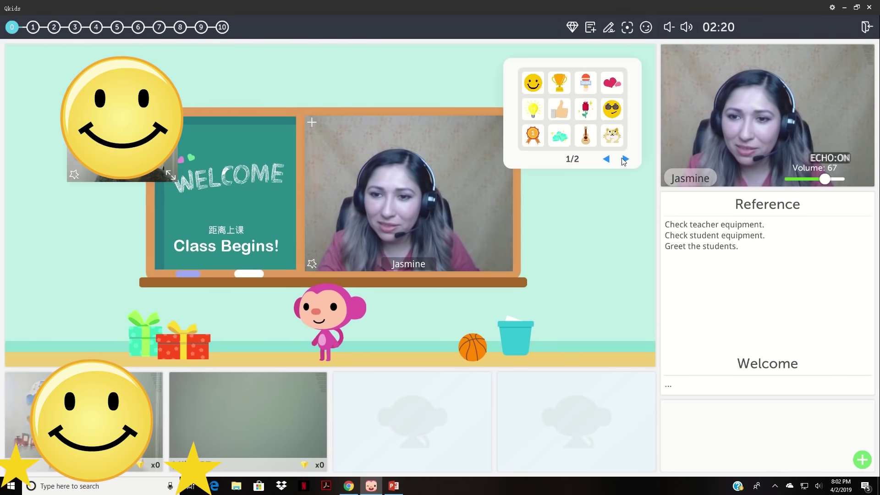
{"action": "left_click", "coordinate": [625, 159]}
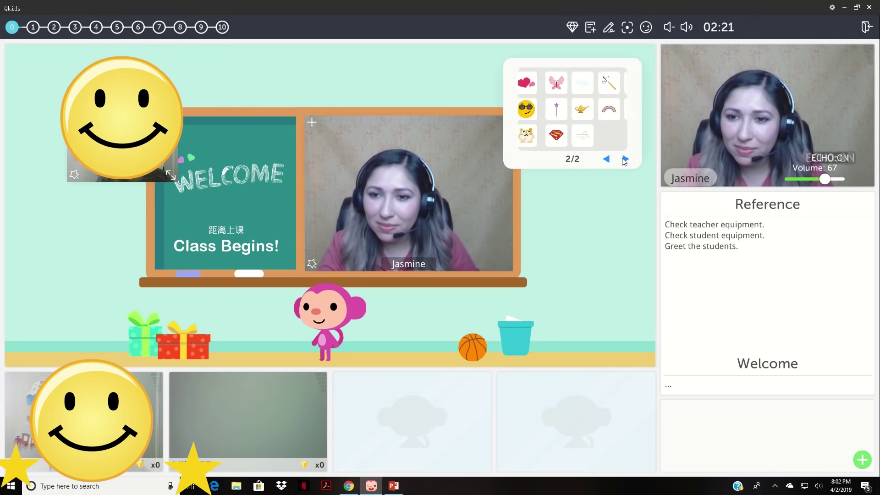
{"action": "left_click", "coordinate": [645, 34]}
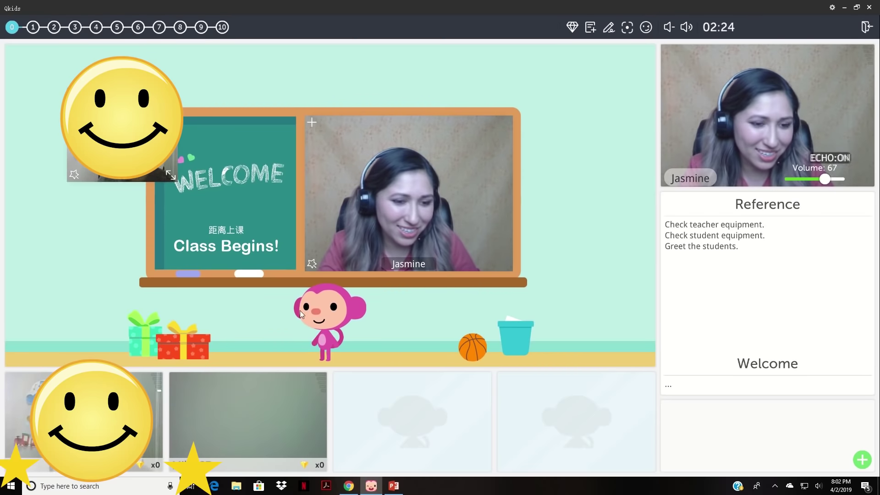
{"action": "left_click", "coordinate": [73, 176]}
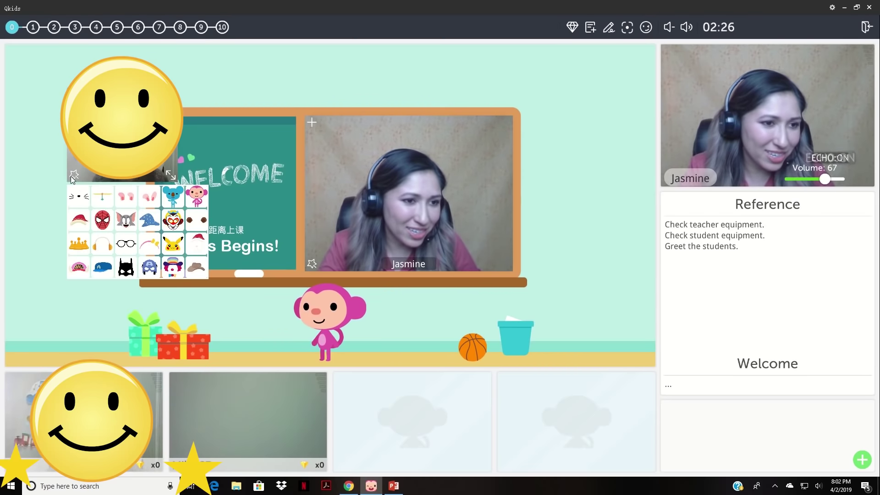
{"action": "left_click", "coordinate": [197, 195]}
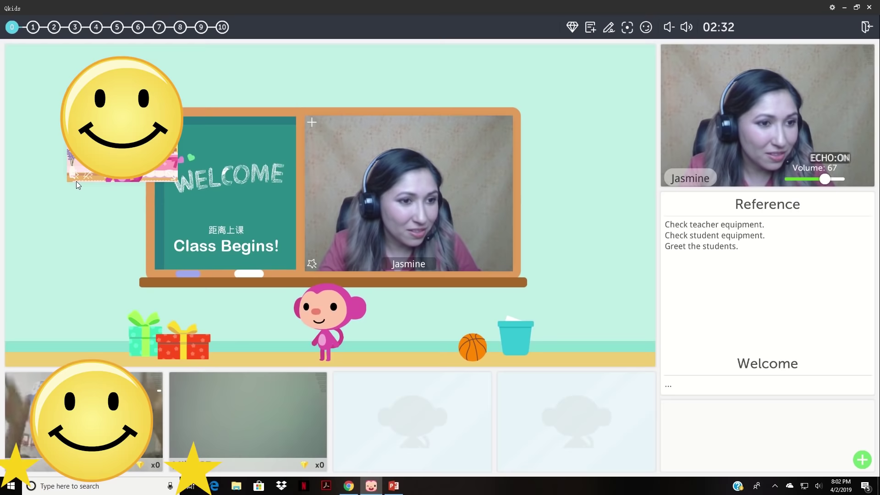
Add a butterfly sticker, enlarge it, move it over the gifts, then delete it.
{"action": "left_click", "coordinate": [647, 27]}
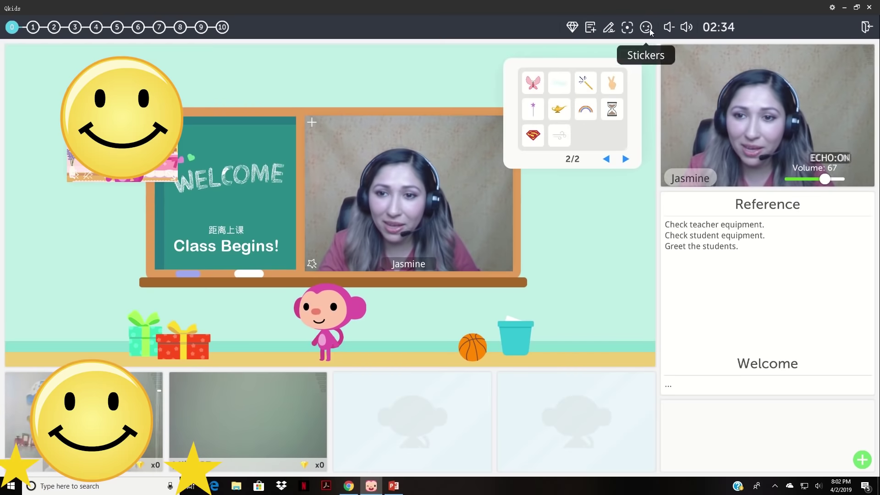
{"action": "left_click", "coordinate": [533, 82]}
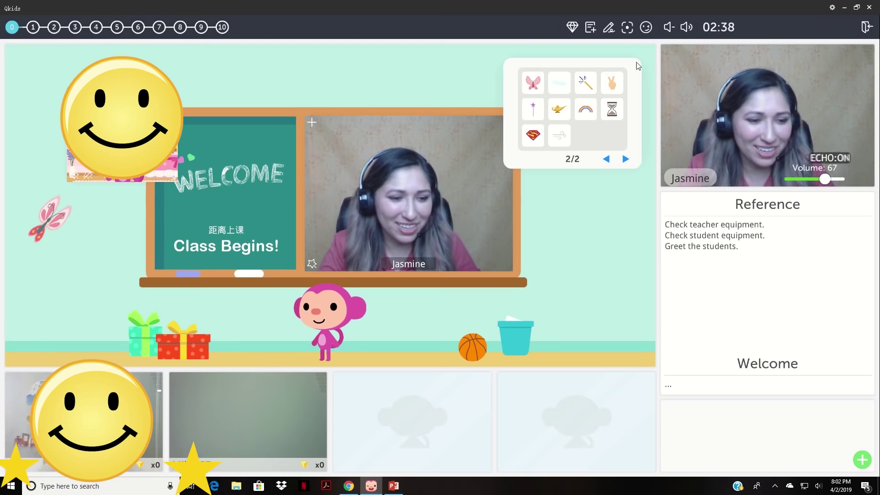
{"action": "left_click", "coordinate": [35, 215]}
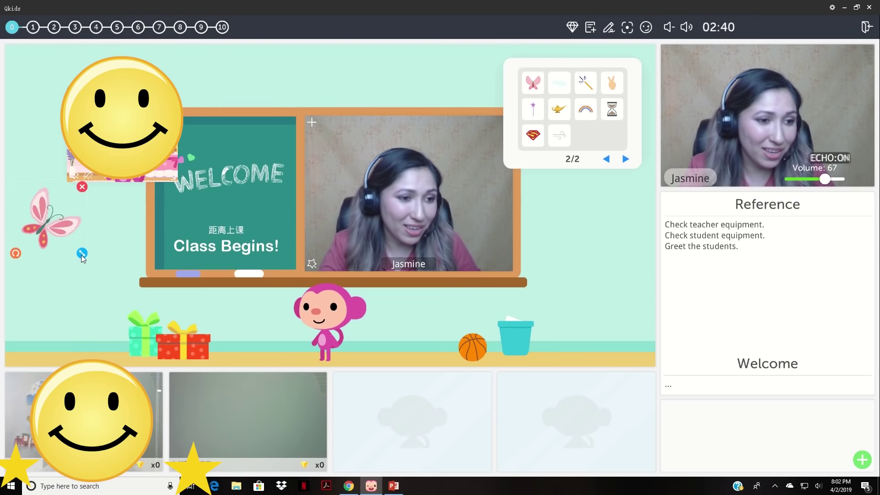
{"action": "left_click_drag", "start_coordinate": [81, 255], "coordinate": [175, 305]}
{"action": "left_click_drag", "start_coordinate": [58, 214], "coordinate": [118, 250]}
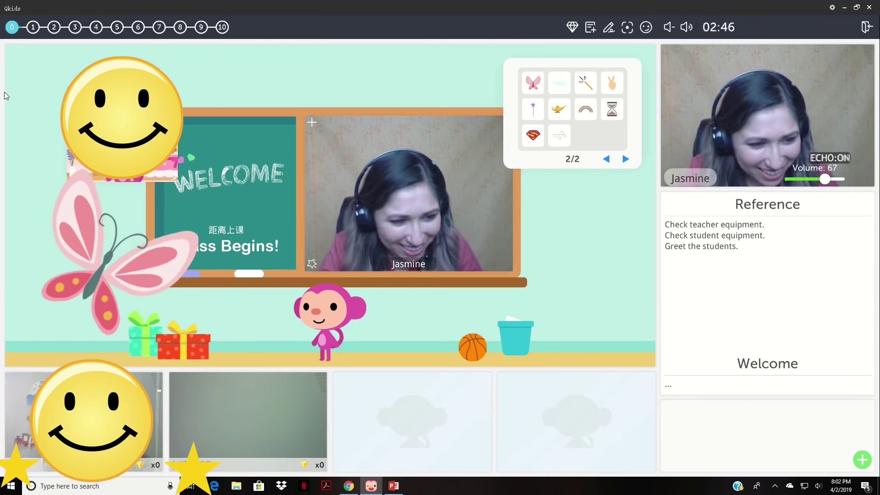
{"action": "left_click", "coordinate": [139, 232]}
{"action": "left_click", "coordinate": [189, 138]}
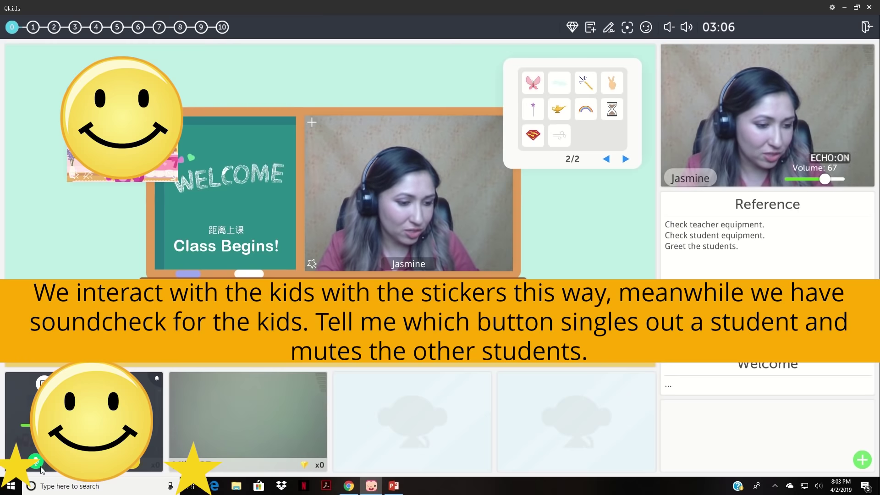
Single out the first student's mic, then turn all mics back on and close the stickers.
{"action": "left_click", "coordinate": [35, 462]}
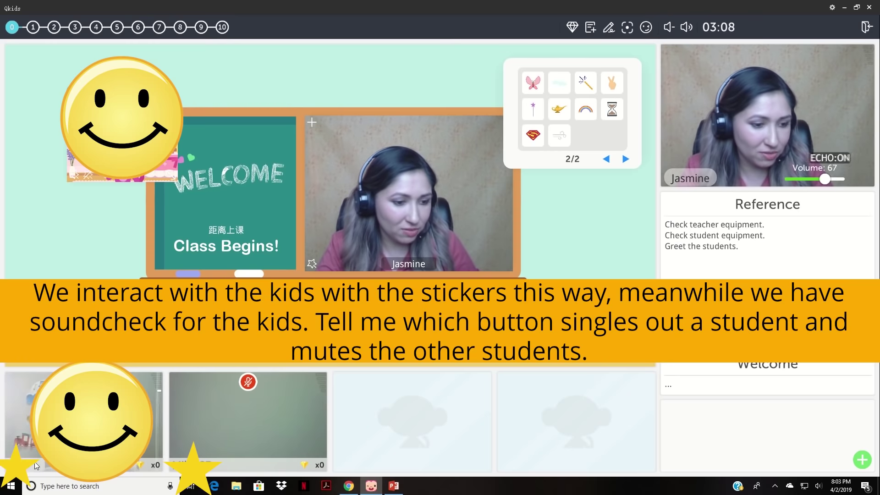
{"action": "mouse_move", "coordinate": [236, 444]}
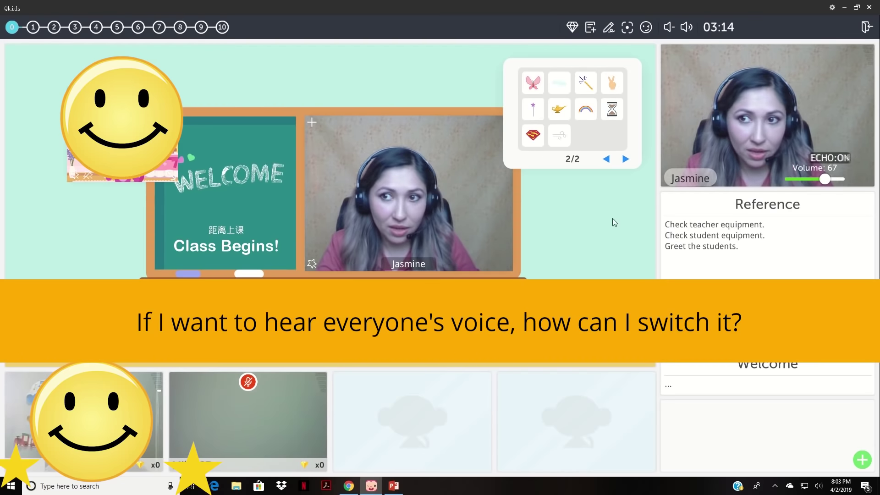
{"action": "left_click", "coordinate": [688, 28]}
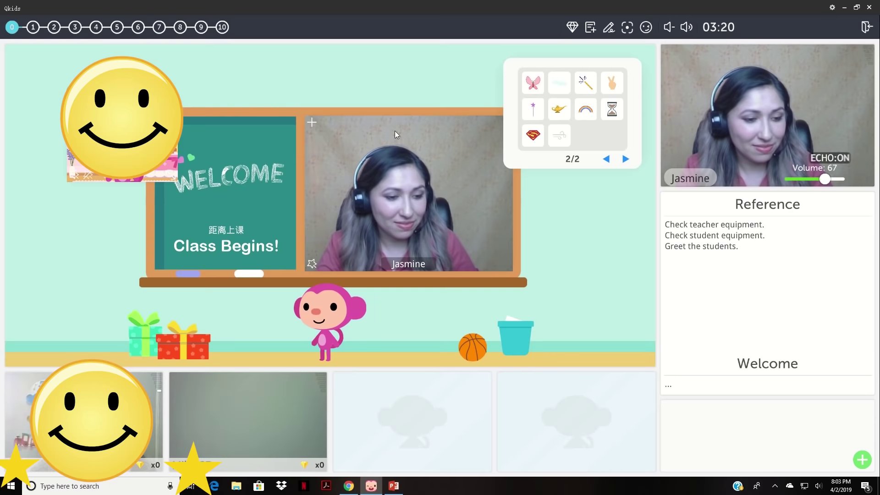
{"action": "left_click", "coordinate": [646, 27]}
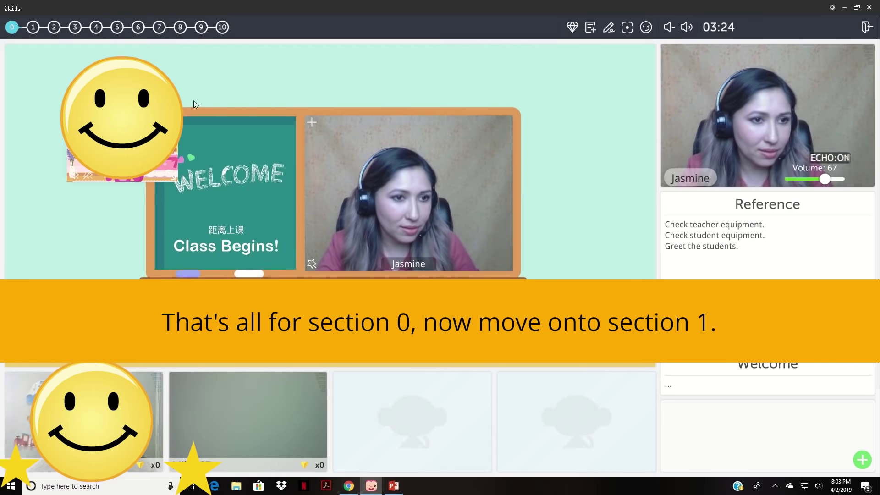
Open section 1 and make the koala bump the question block for a mushroom.
{"action": "left_click", "coordinate": [33, 27]}
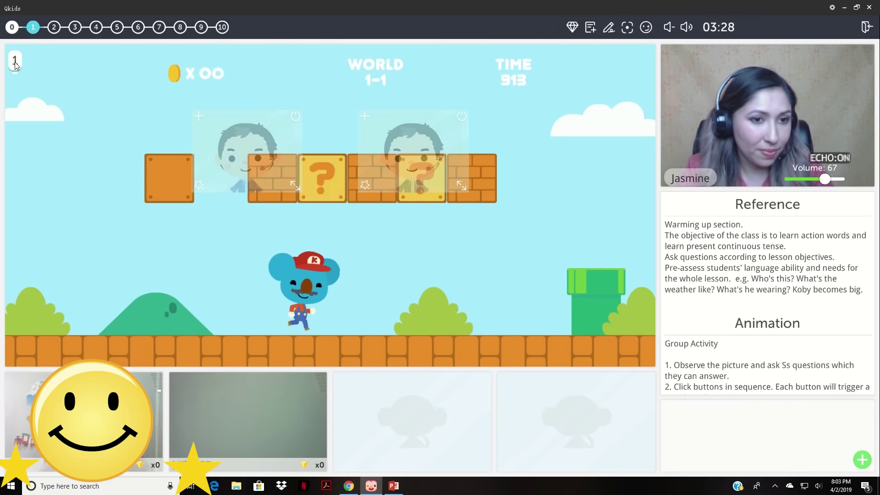
{"action": "left_click", "coordinate": [417, 184]}
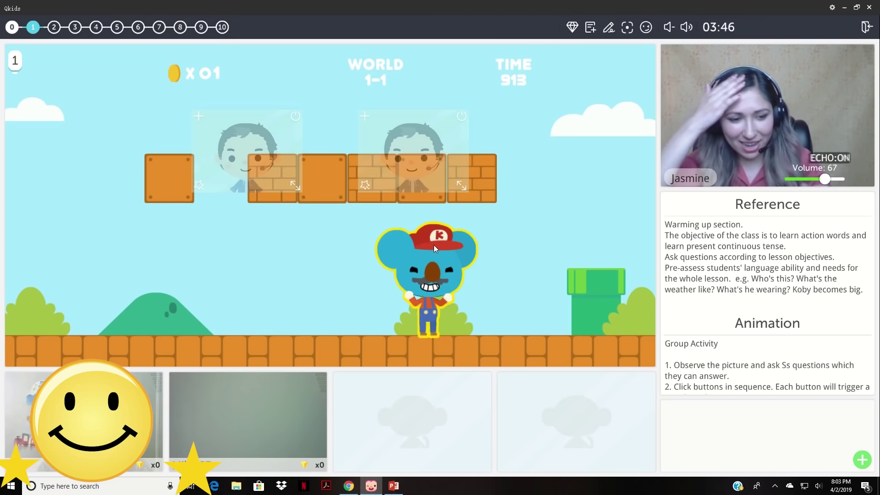
{"action": "left_click", "coordinate": [435, 249]}
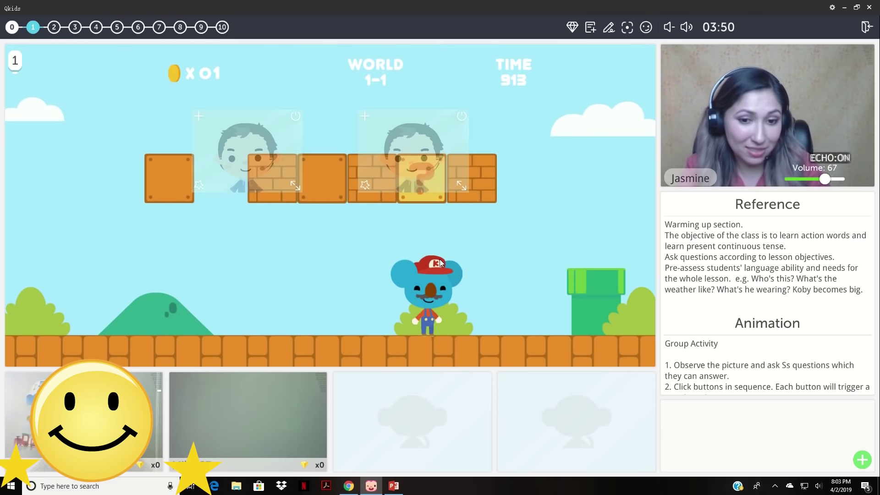
{"action": "left_click", "coordinate": [435, 260]}
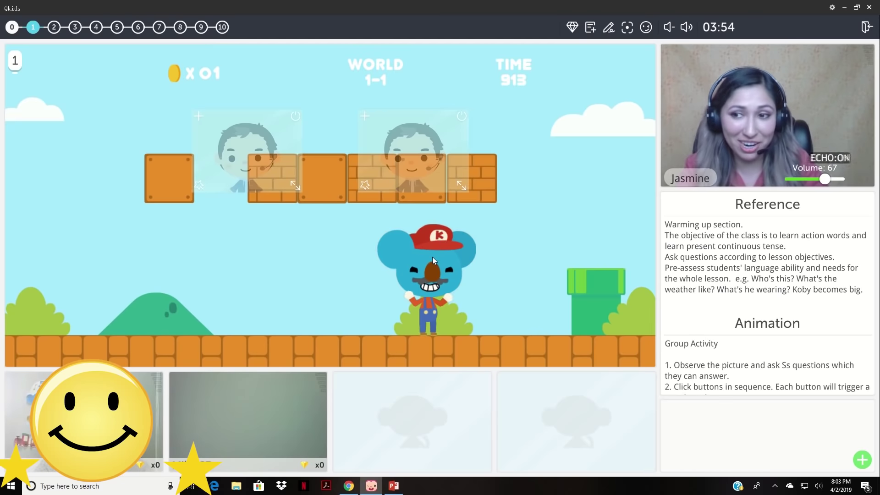
{"action": "left_click", "coordinate": [437, 251]}
Jump the koala at the block, award the first student a diamond, then go to section 2.
{"action": "left_click", "coordinate": [437, 251]}
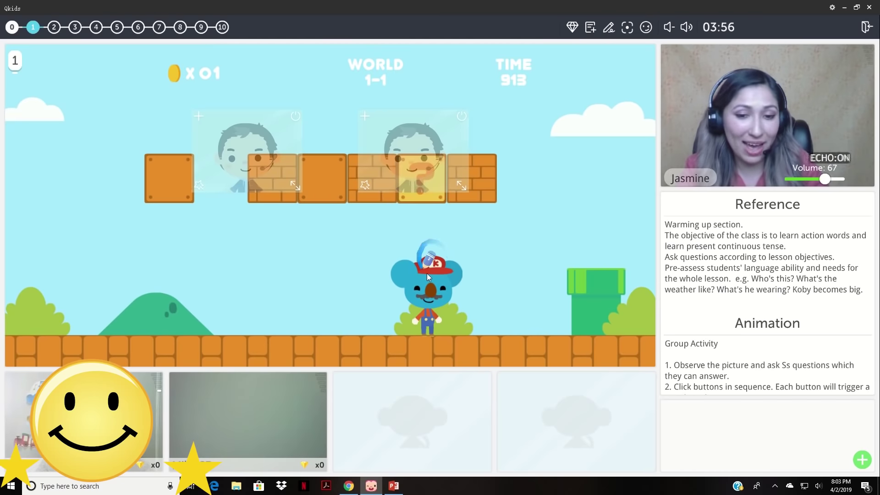
{"action": "left_click", "coordinate": [437, 251]}
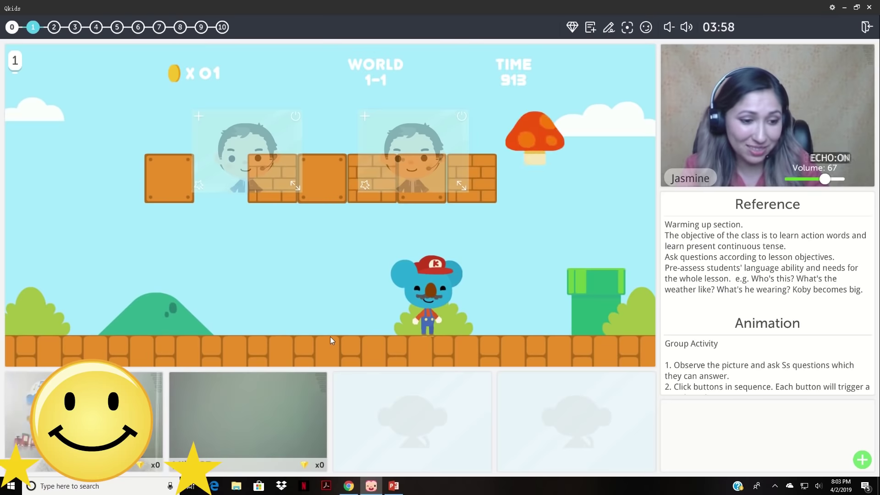
{"action": "left_click", "coordinate": [142, 465]}
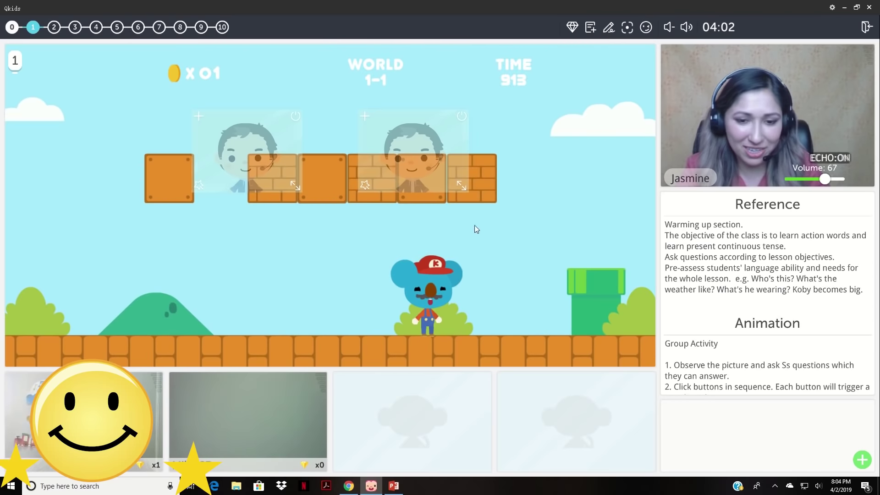
{"action": "left_click", "coordinate": [434, 146]}
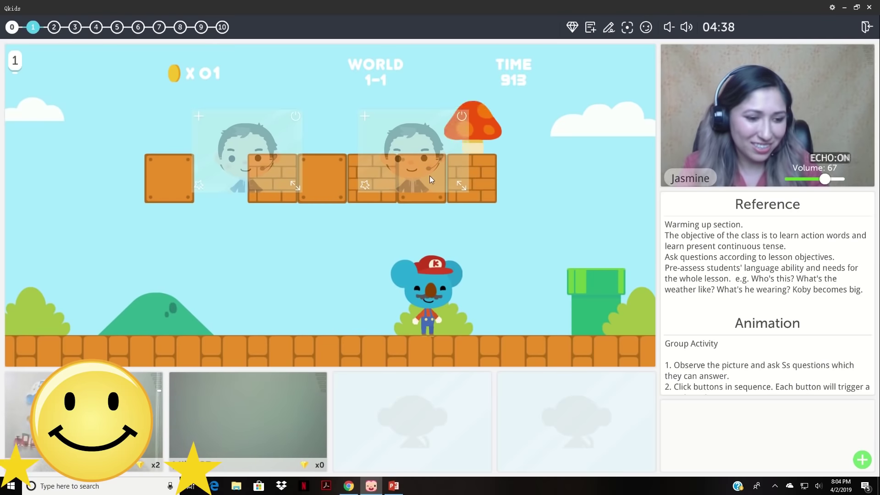
{"action": "left_click", "coordinate": [54, 27]}
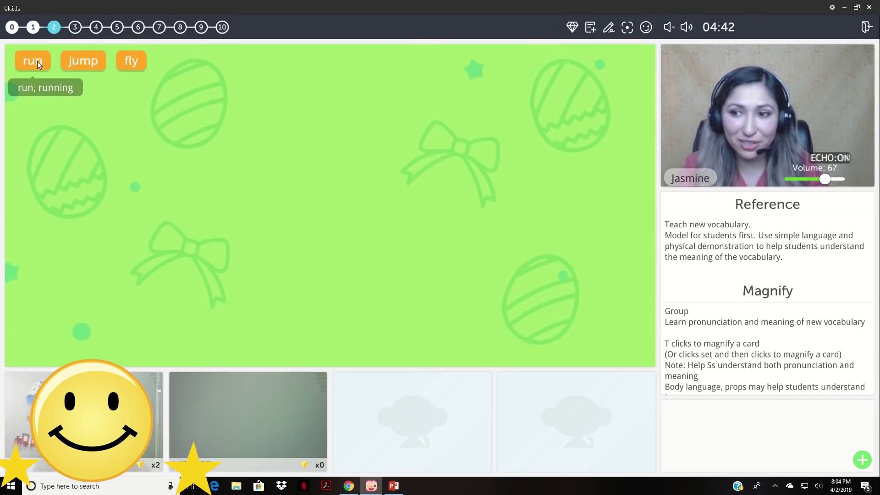
Magnify the run and running cards, award a diamond, show the jump cards, then go to Mix Cards.
{"action": "left_click", "coordinate": [37, 63]}
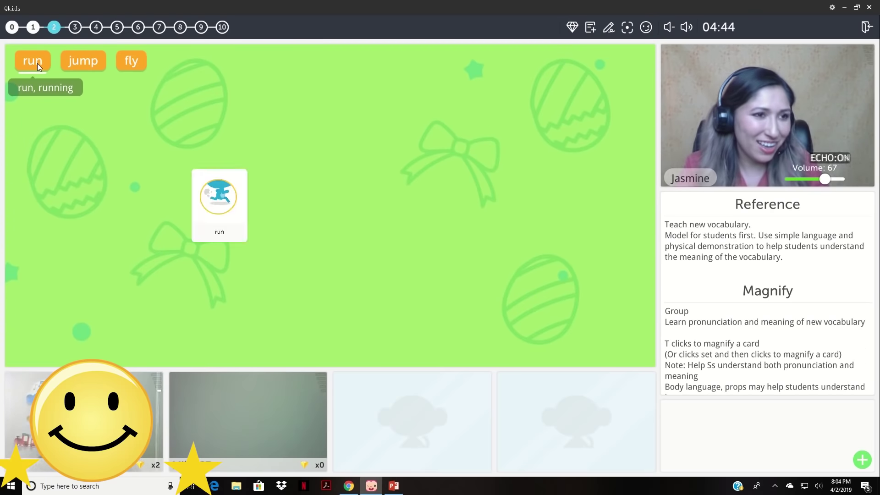
{"action": "left_click", "coordinate": [245, 225]}
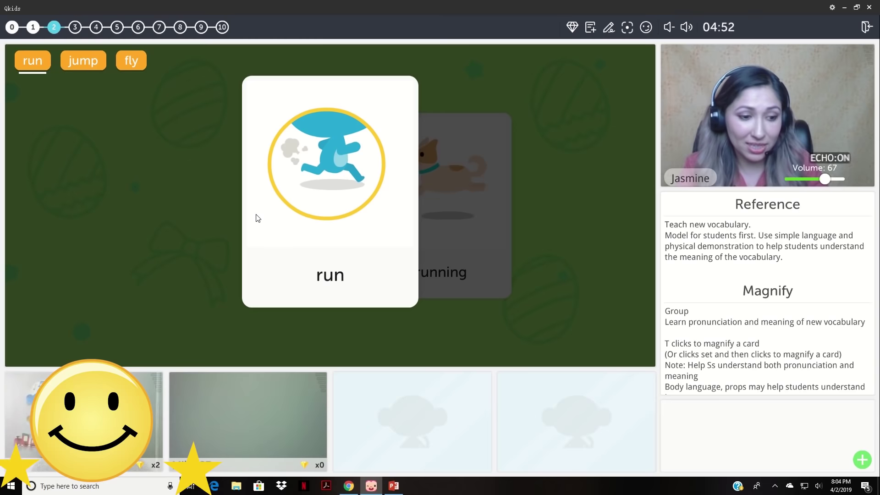
{"action": "left_click", "coordinate": [139, 463]}
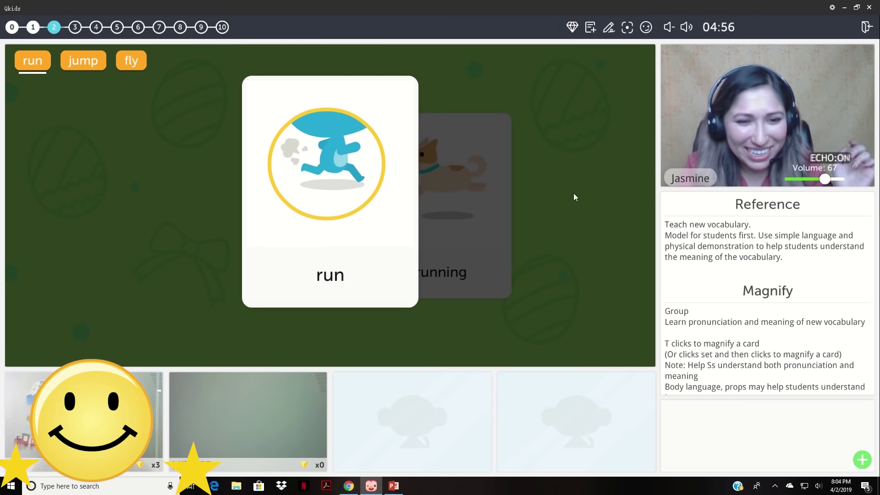
{"action": "left_click", "coordinate": [438, 220]}
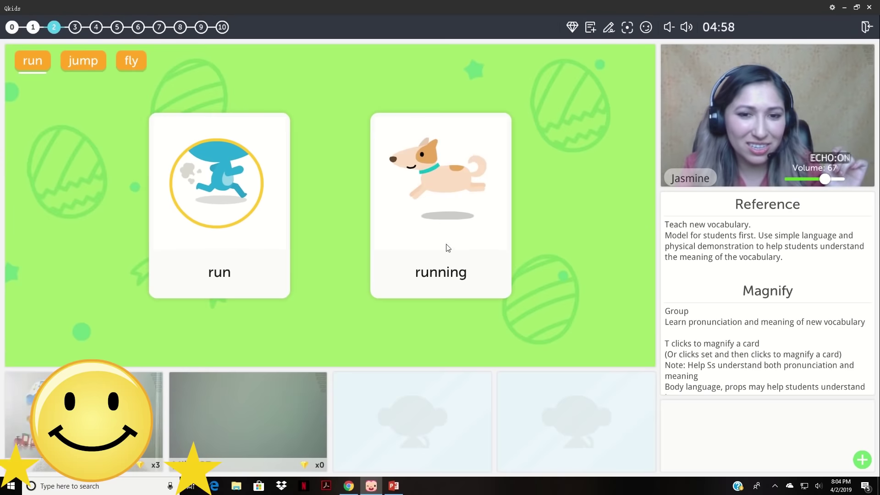
{"action": "left_click", "coordinate": [471, 273]}
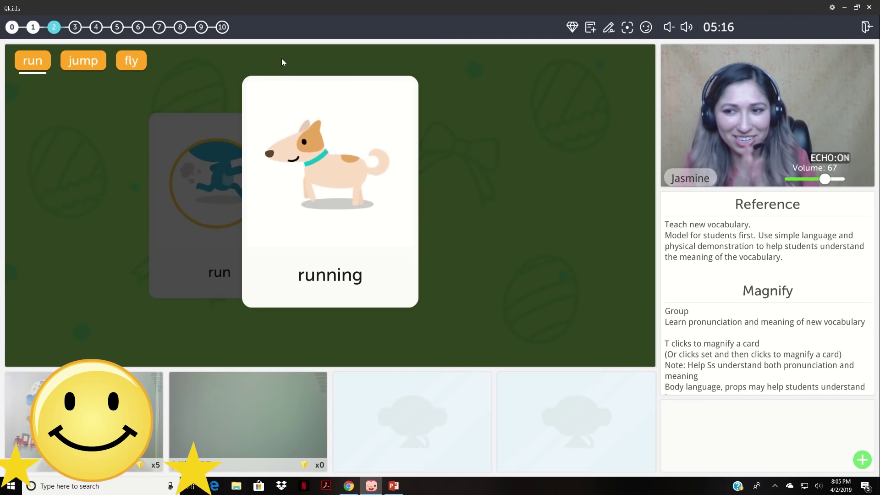
{"action": "left_click", "coordinate": [76, 62]}
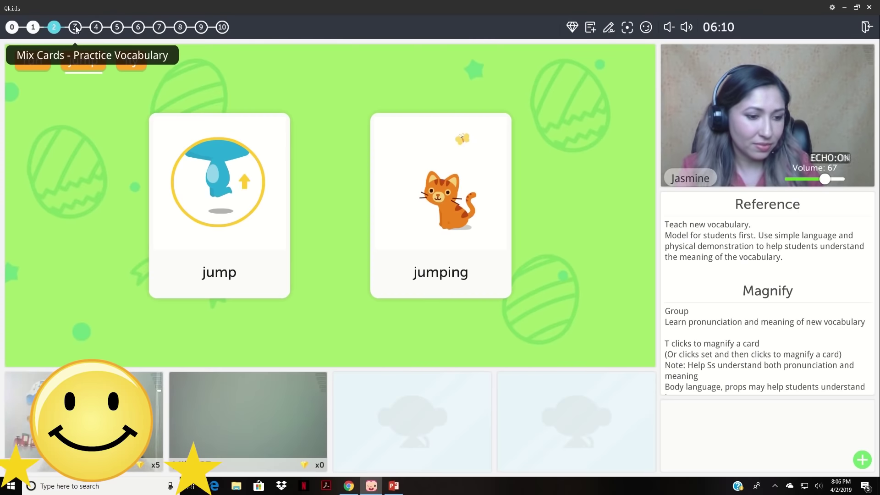
{"action": "left_click", "coordinate": [75, 27]}
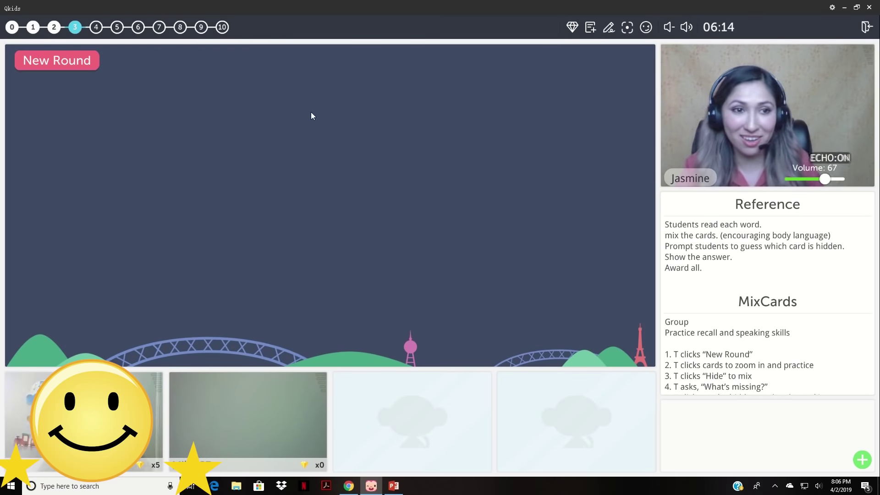
Deal a new round and magnify flying, jumping and running, awarding a diamond after each.
{"action": "left_click", "coordinate": [48, 54]}
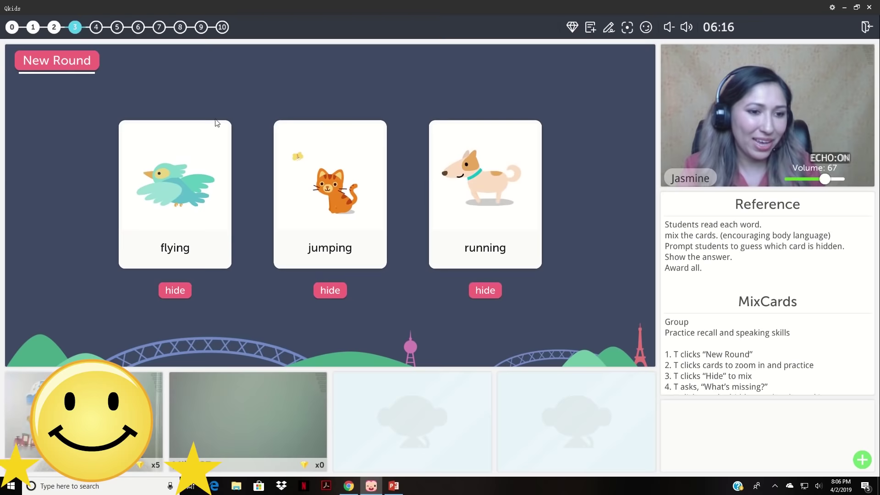
{"action": "left_click", "coordinate": [201, 219]}
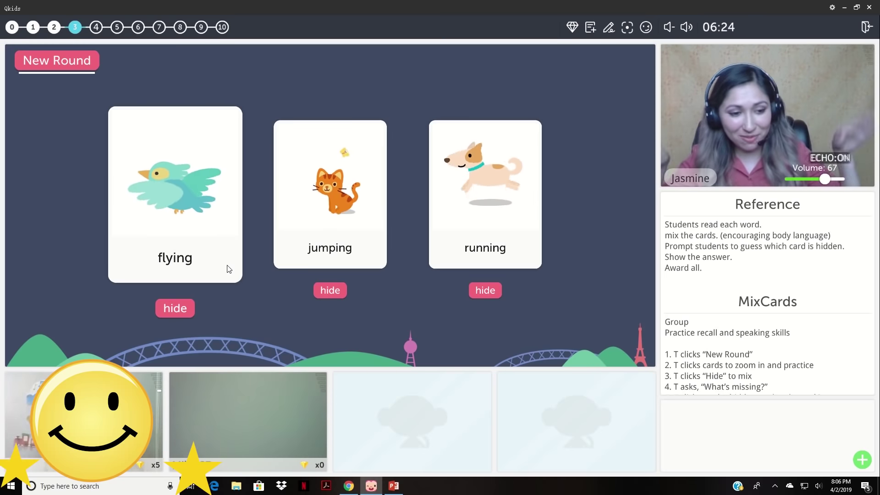
{"action": "left_click", "coordinate": [137, 466]}
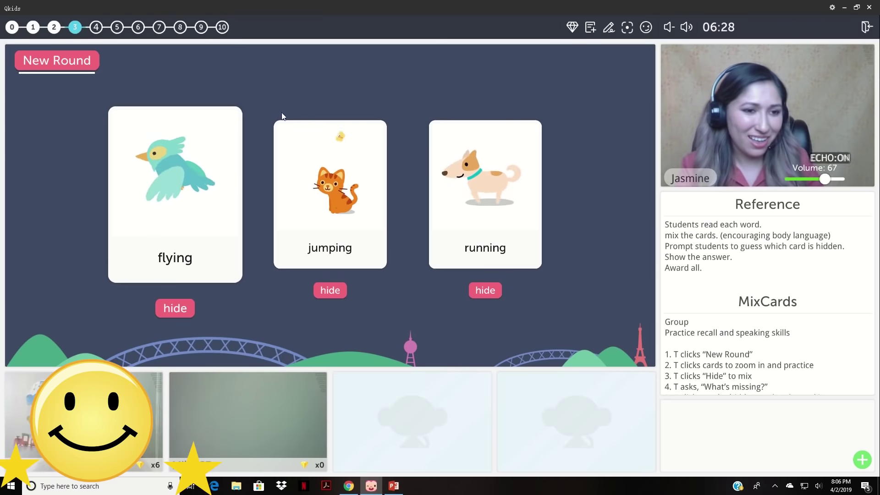
{"action": "left_click", "coordinate": [348, 234]}
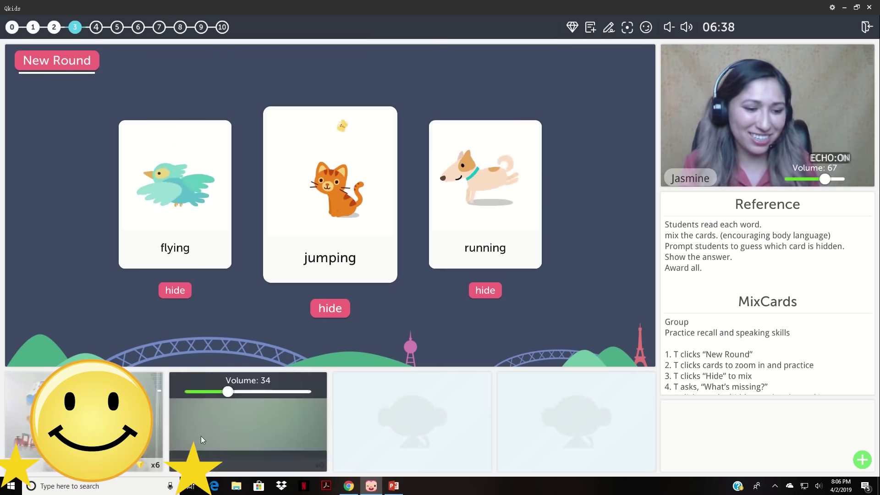
{"action": "left_click", "coordinate": [139, 465]}
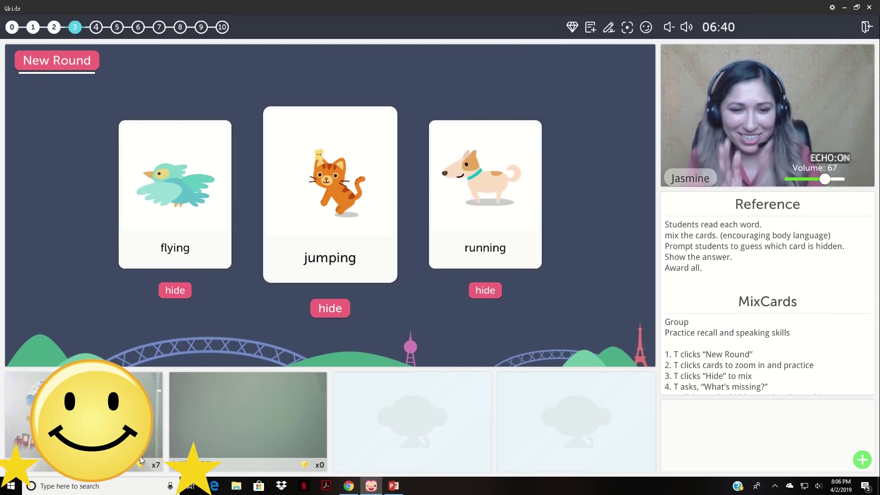
{"action": "left_click", "coordinate": [477, 256]}
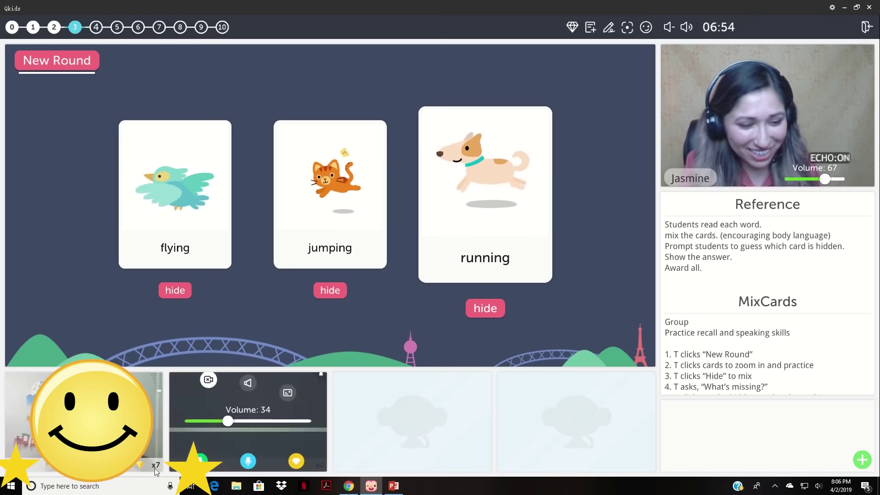
{"action": "left_click", "coordinate": [138, 465]}
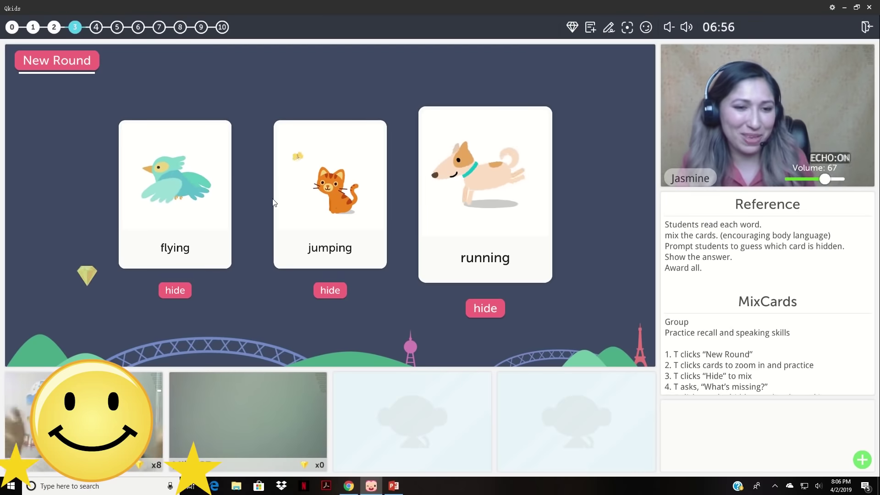
Review the flying, jumping and running cards again, awarding two more diamonds to reach 11.
{"action": "left_click", "coordinate": [201, 231]}
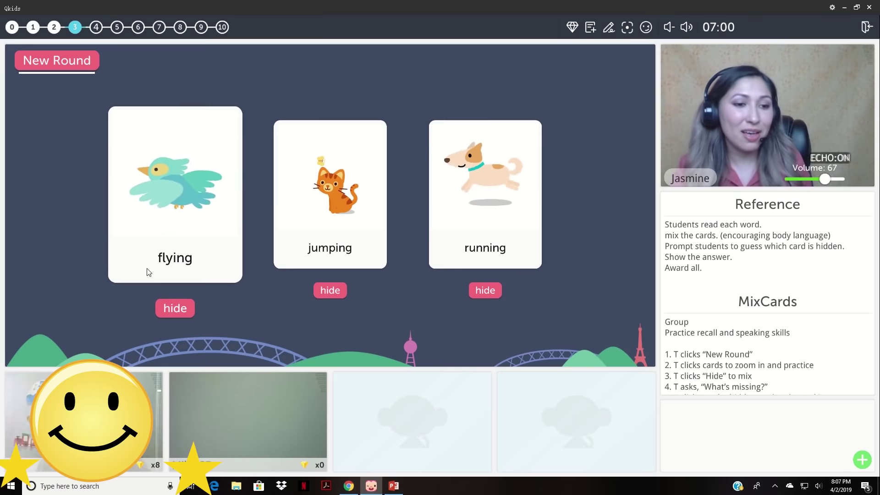
{"action": "left_click", "coordinate": [189, 267]}
{"action": "left_click", "coordinate": [207, 225]}
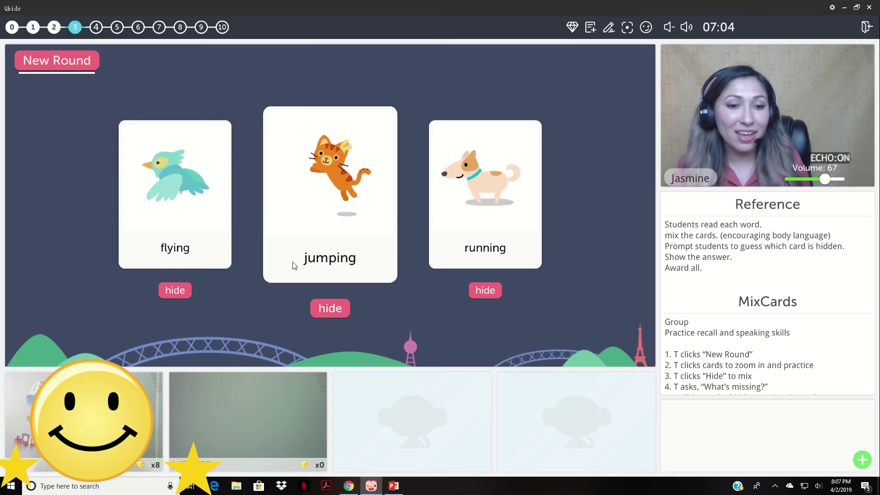
{"action": "left_click", "coordinate": [448, 264]}
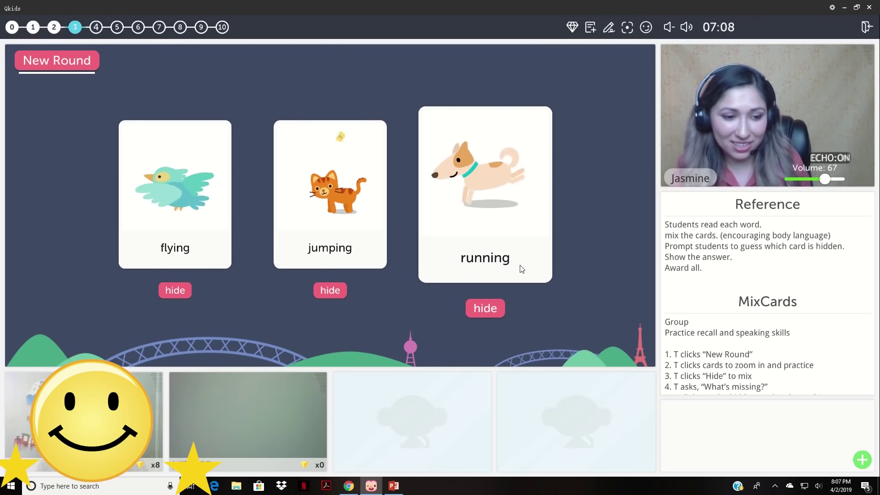
{"action": "left_click", "coordinate": [140, 464]}
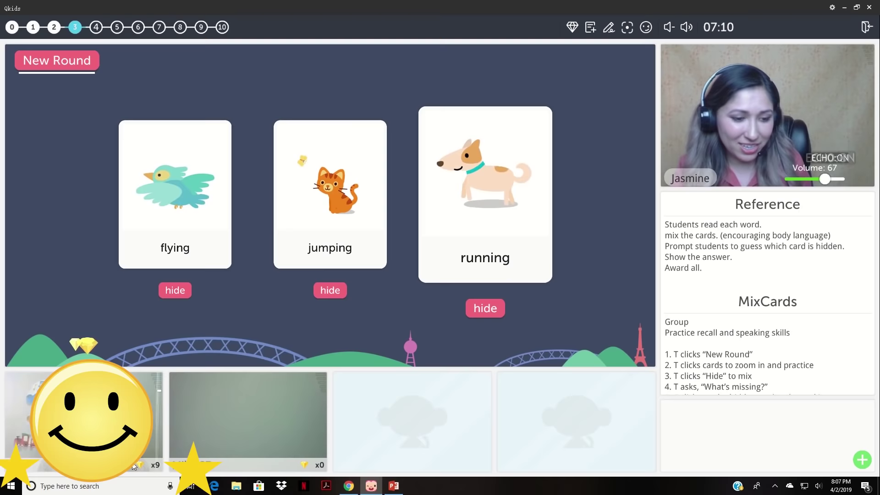
{"action": "left_click", "coordinate": [186, 204]}
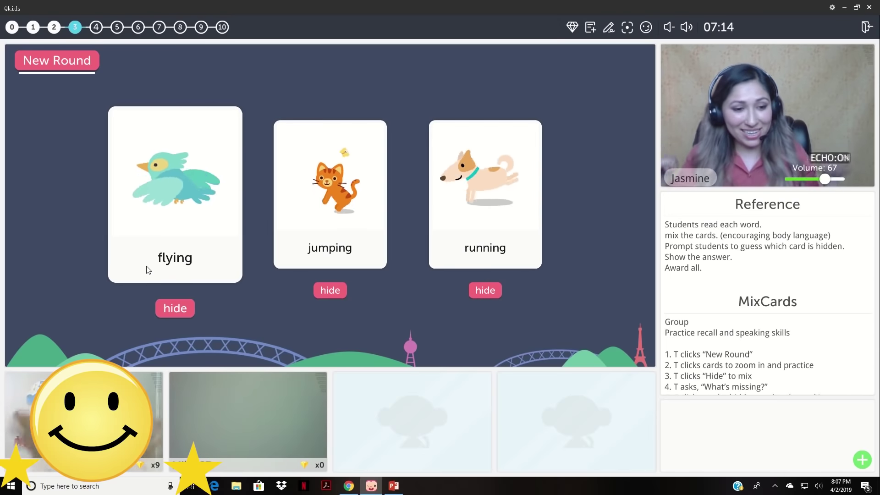
{"action": "left_click", "coordinate": [351, 237]}
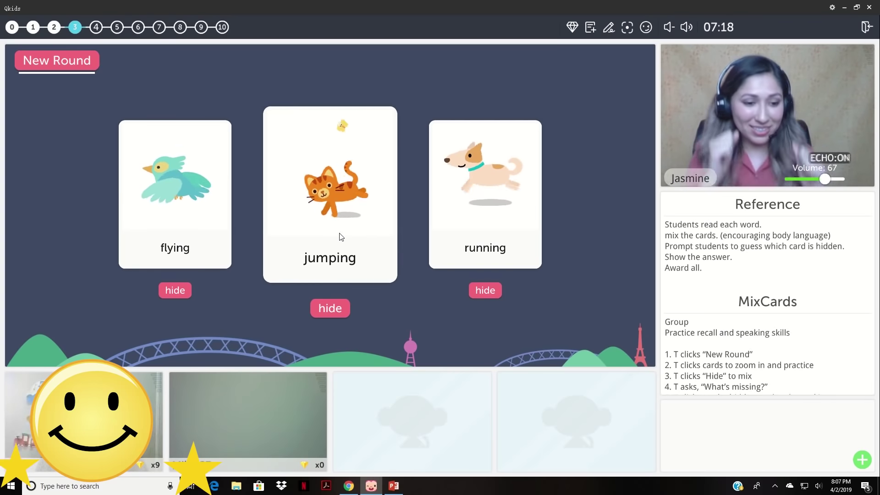
{"action": "left_click", "coordinate": [463, 211]}
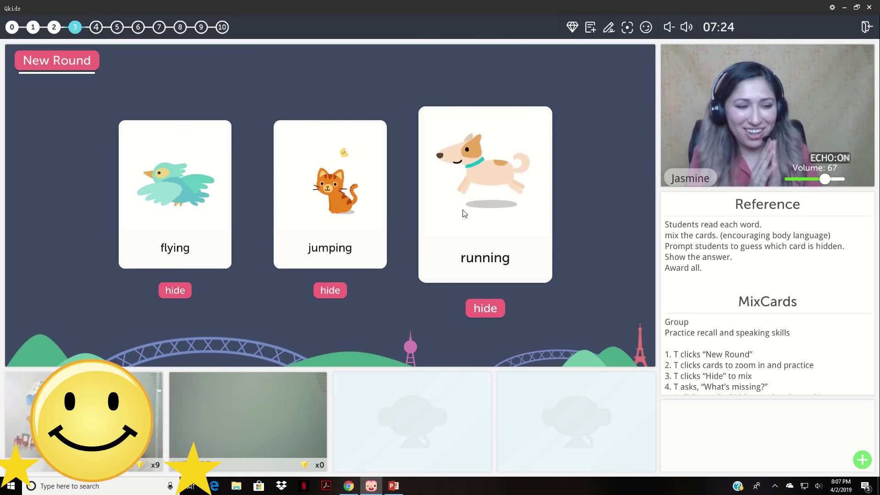
{"action": "left_click", "coordinate": [136, 462]}
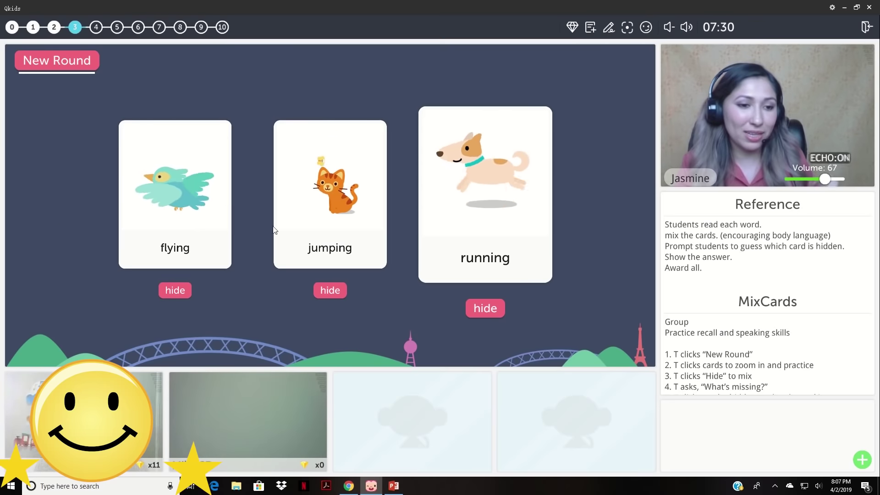
Hide the cards, pen-mark the question-mark card and 'flying', reveal jumping, and award a diamond.
{"action": "left_click", "coordinate": [334, 291]}
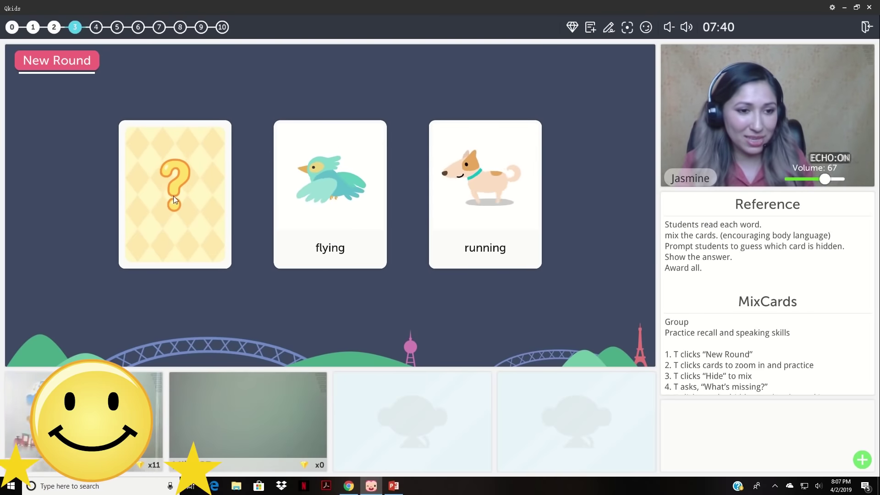
{"action": "left_click_drag", "start_coordinate": [174, 196], "coordinate": [180, 141]}
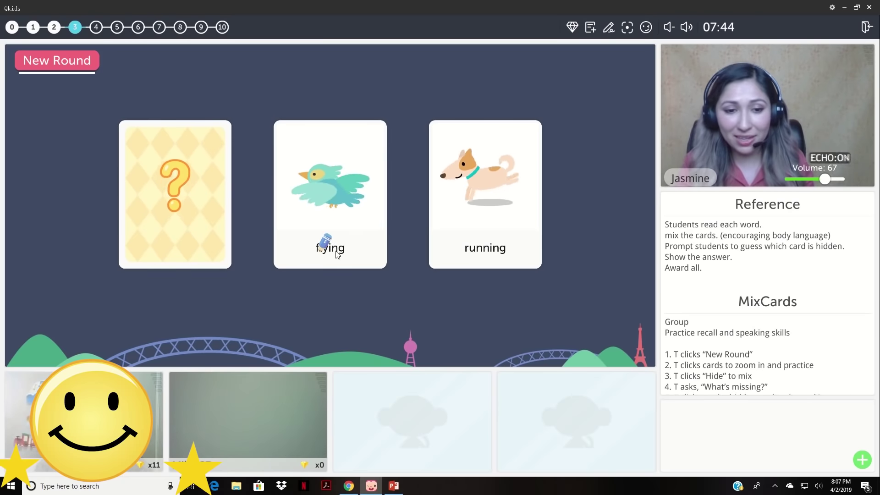
{"action": "left_click_drag", "start_coordinate": [314, 253], "coordinate": [386, 254]}
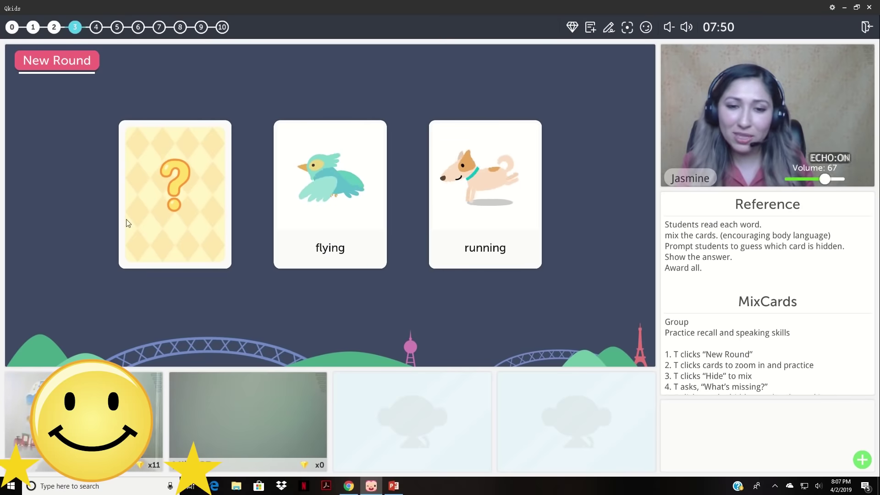
{"action": "left_click", "coordinate": [177, 207]}
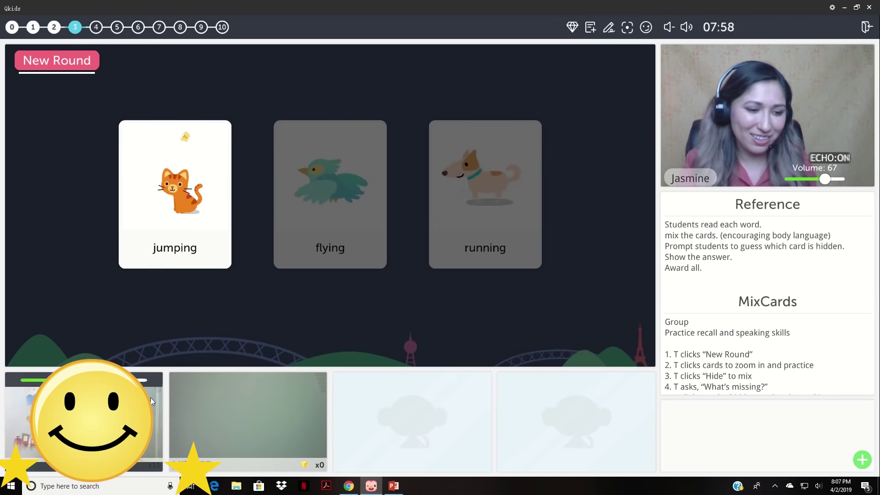
{"action": "left_click", "coordinate": [141, 456]}
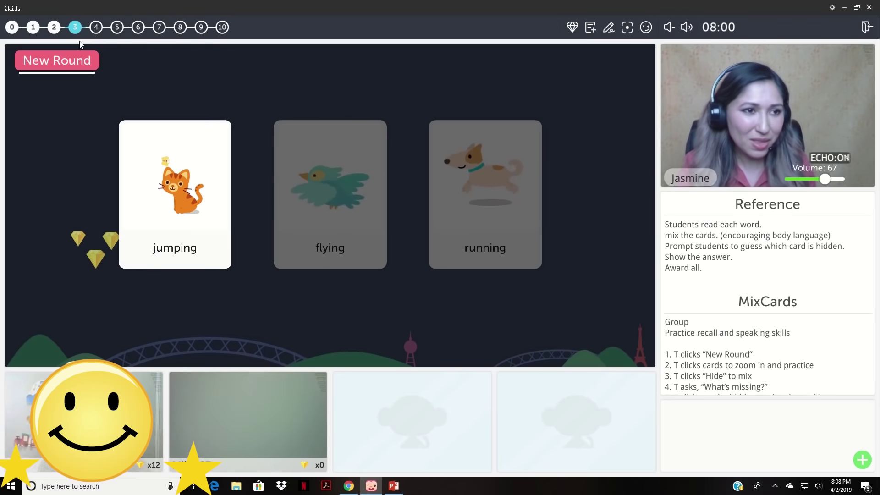
{"action": "left_click", "coordinate": [74, 62]}
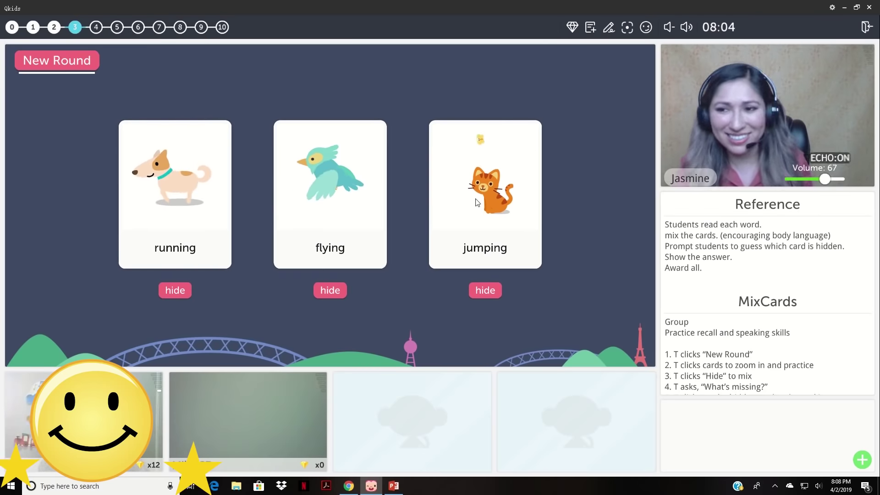
{"action": "mouse_move", "coordinate": [260, 438]}
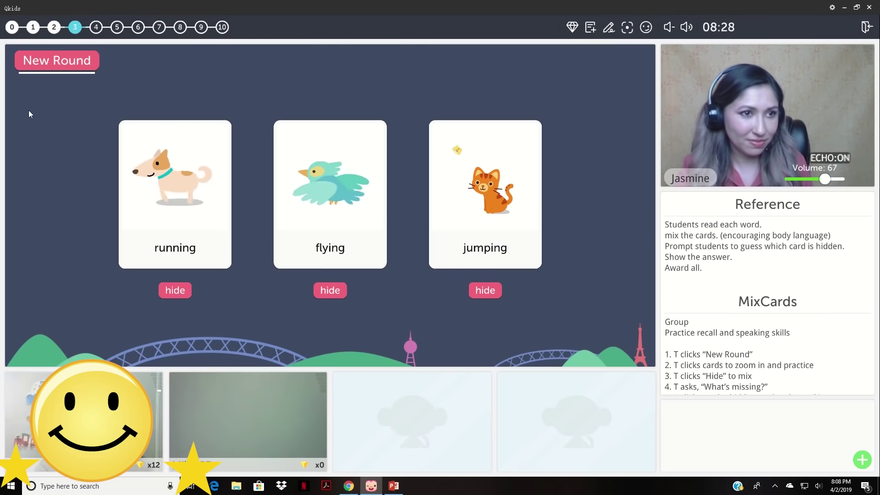
Open Section 4 page 1, play and repeat Koby's 'I'm running.' clip, awarding the first student a diamond.
{"action": "left_click", "coordinate": [96, 28]}
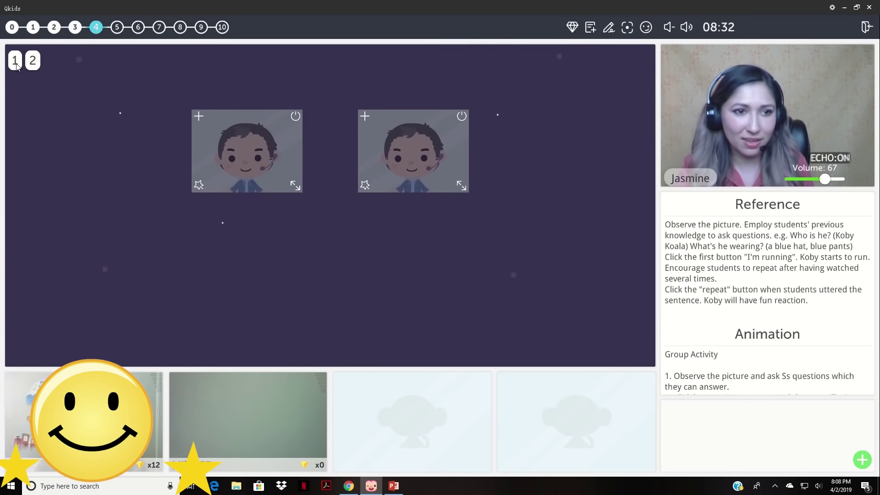
{"action": "left_click", "coordinate": [18, 65]}
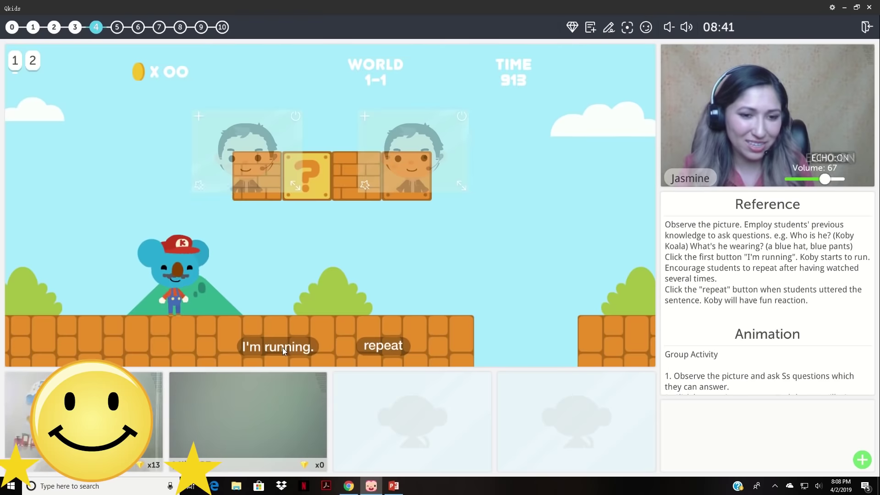
{"action": "left_click", "coordinate": [283, 347]}
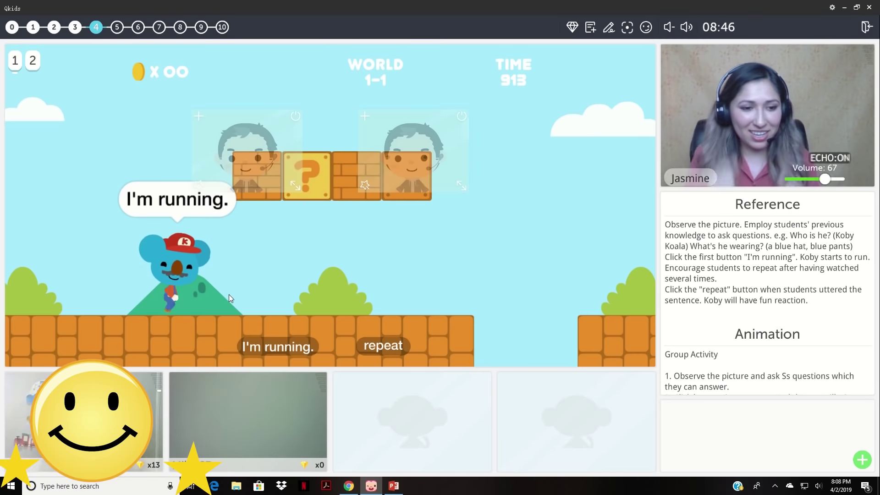
{"action": "left_click", "coordinate": [276, 347]}
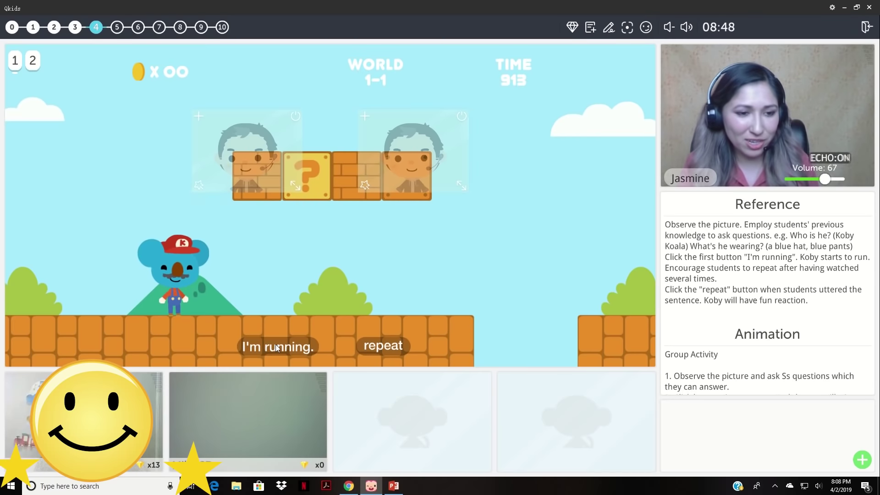
{"action": "left_click", "coordinate": [276, 347]}
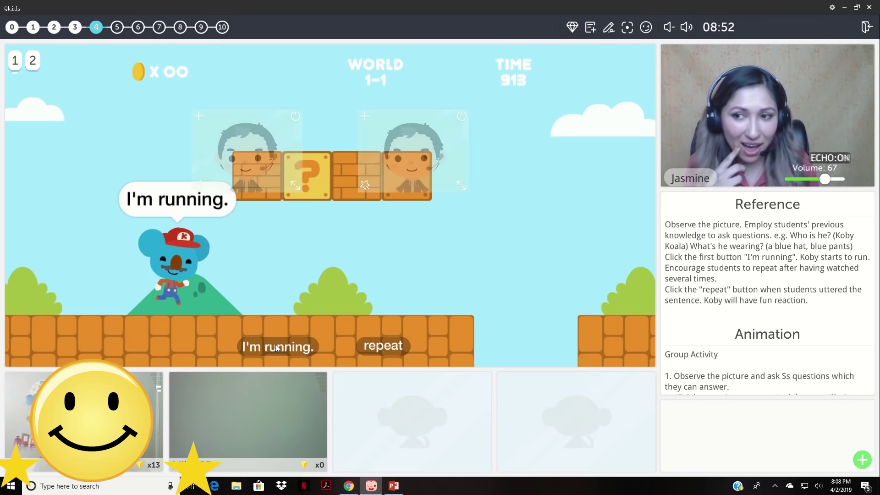
{"action": "left_click", "coordinate": [131, 474]}
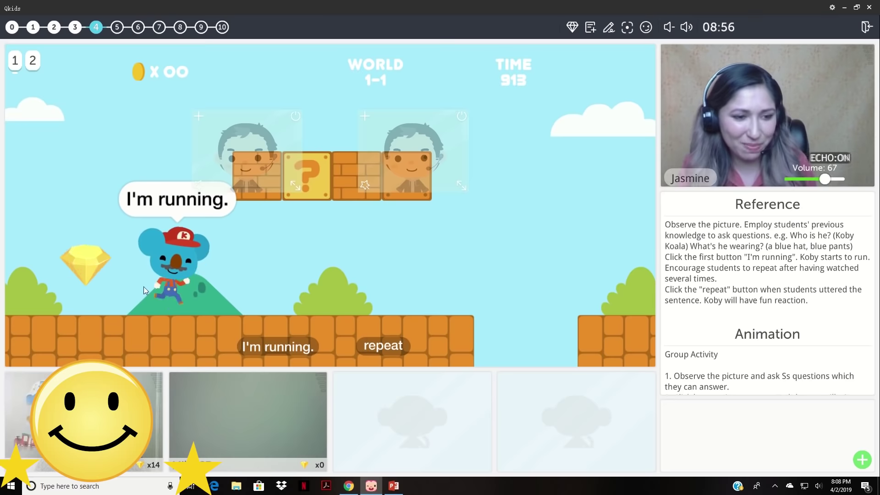
{"action": "left_click", "coordinate": [386, 347]}
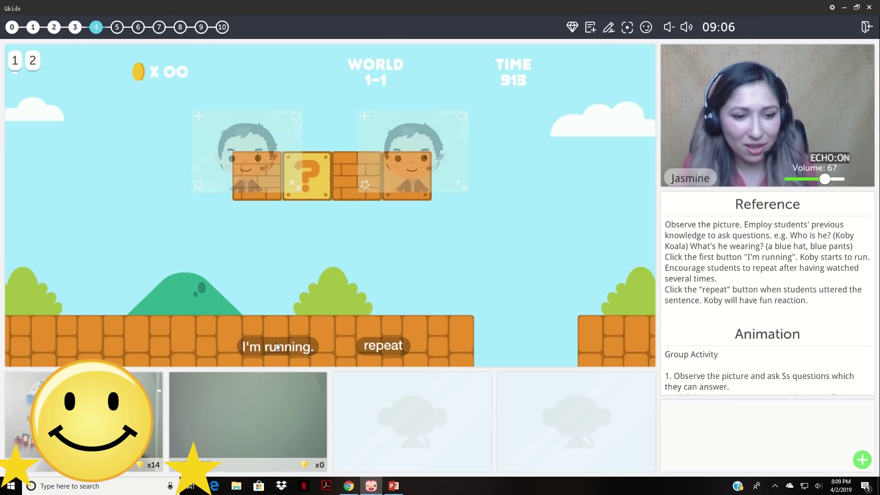
{"action": "left_click", "coordinate": [304, 347]}
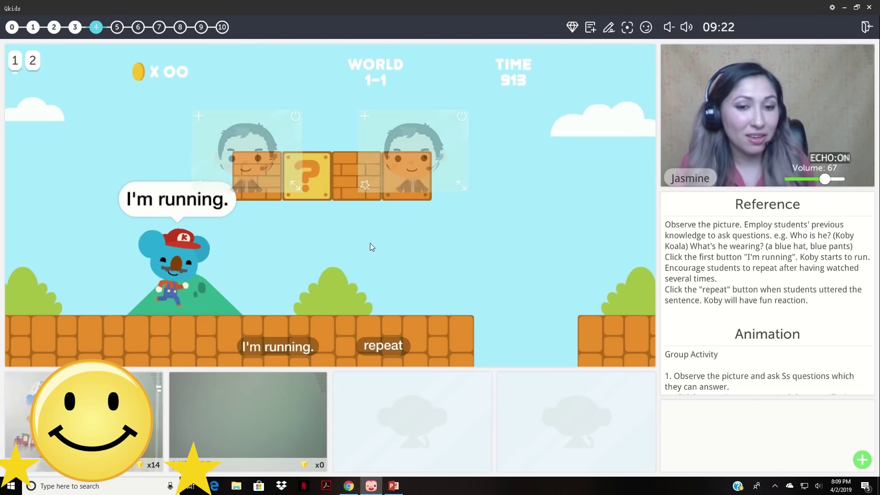
Award a diamond with hotkey 1, reaching 15, then replay Koby's repeat and 'I'm running.' clips.
{"action": "key", "text": "1"}
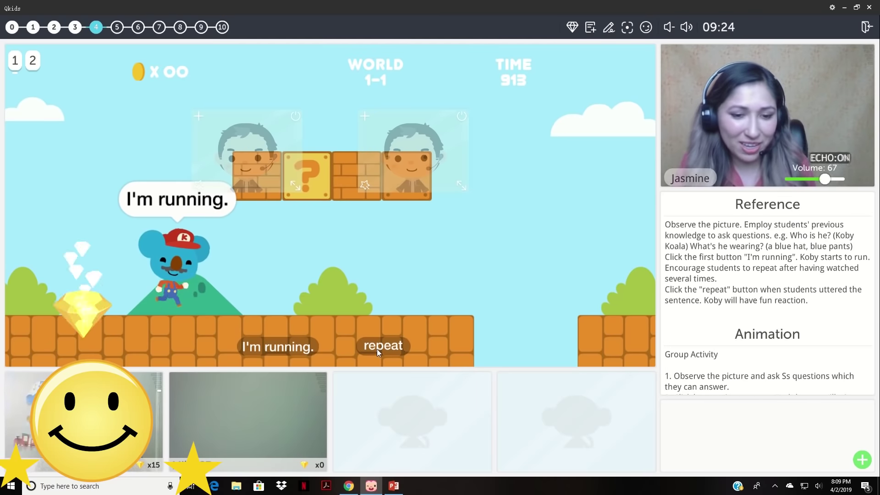
{"action": "left_click", "coordinate": [377, 349]}
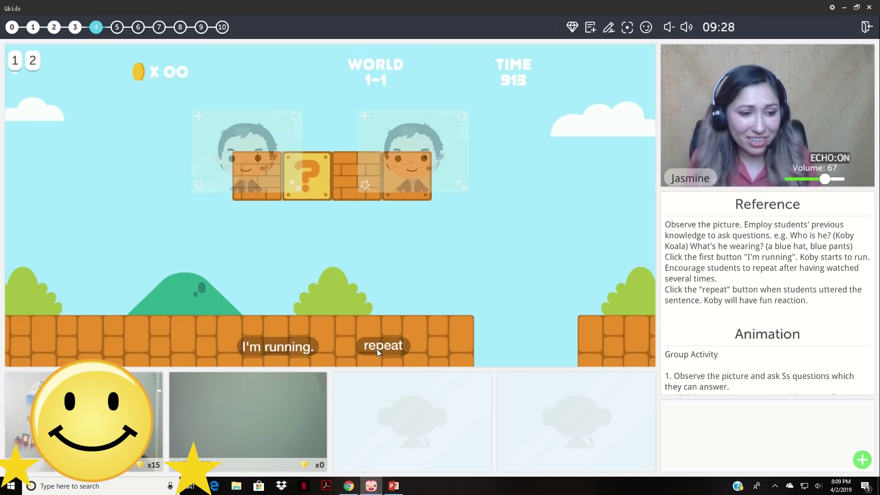
{"action": "left_click", "coordinate": [274, 349]}
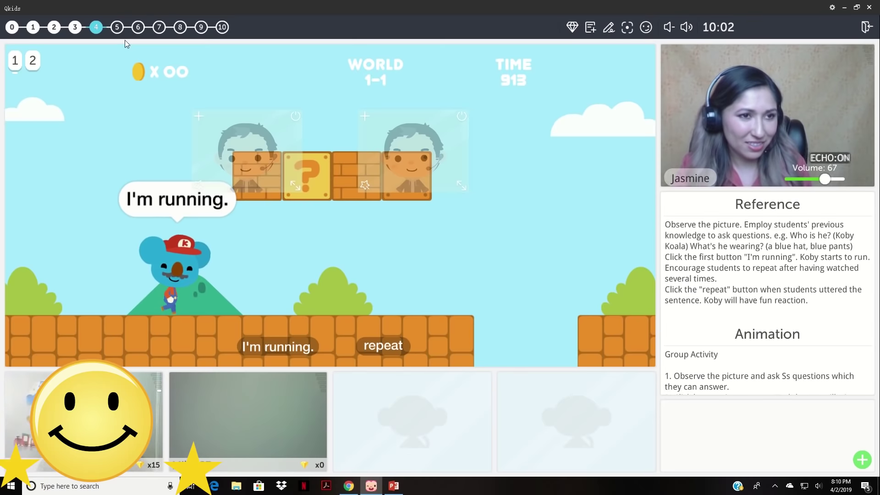
Spin the Section 5 turnplate for the first student, award a diamond, then go to Section 6.
{"action": "left_click", "coordinate": [118, 28]}
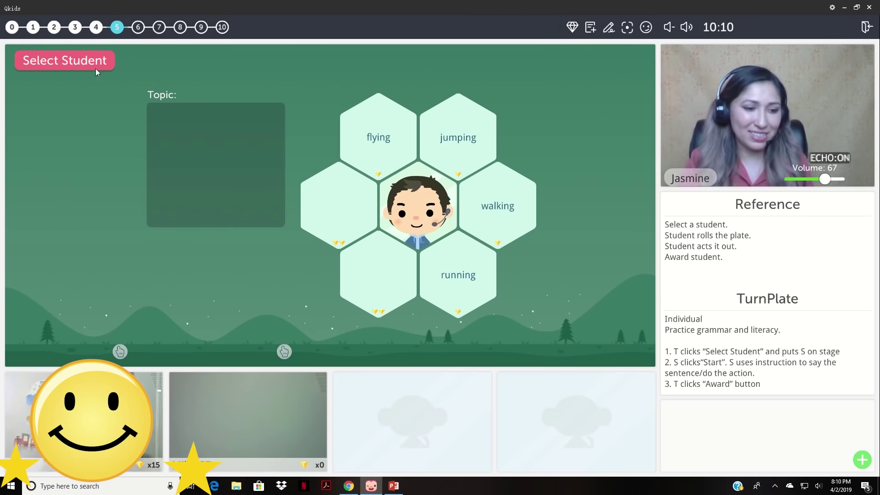
{"action": "left_click", "coordinate": [65, 61]}
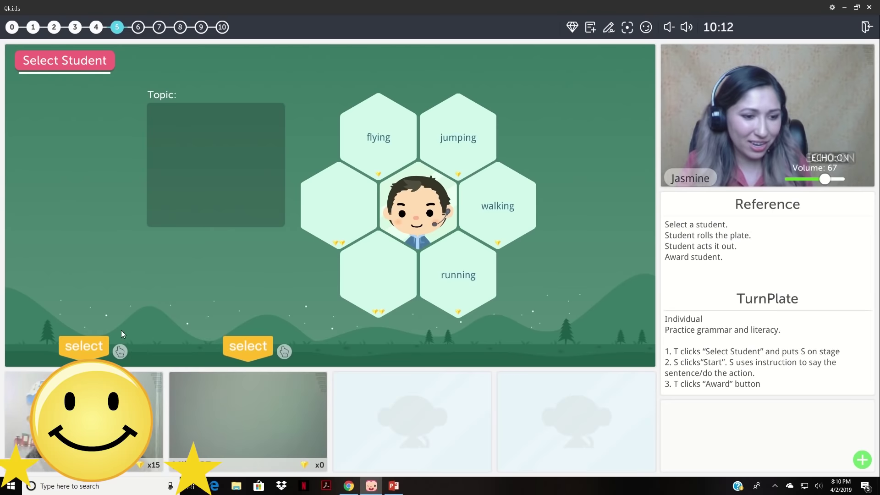
{"action": "left_click", "coordinate": [86, 348]}
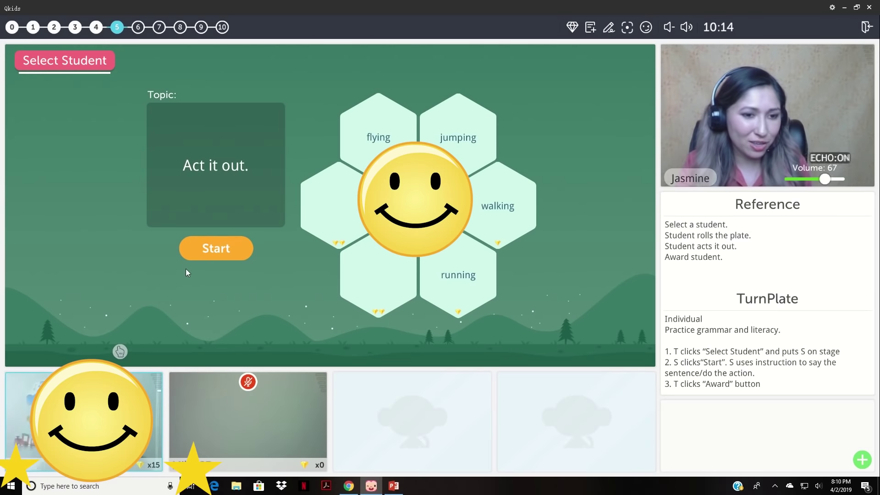
{"action": "left_click", "coordinate": [223, 250]}
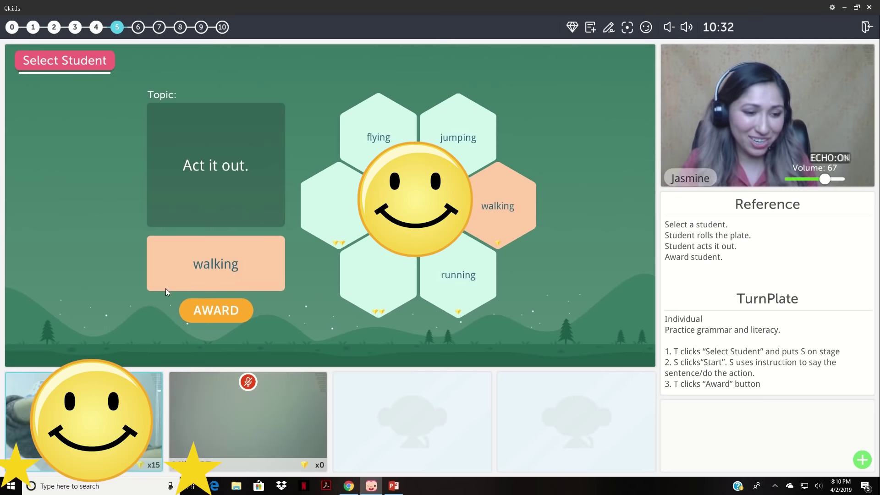
{"action": "left_click", "coordinate": [130, 464]}
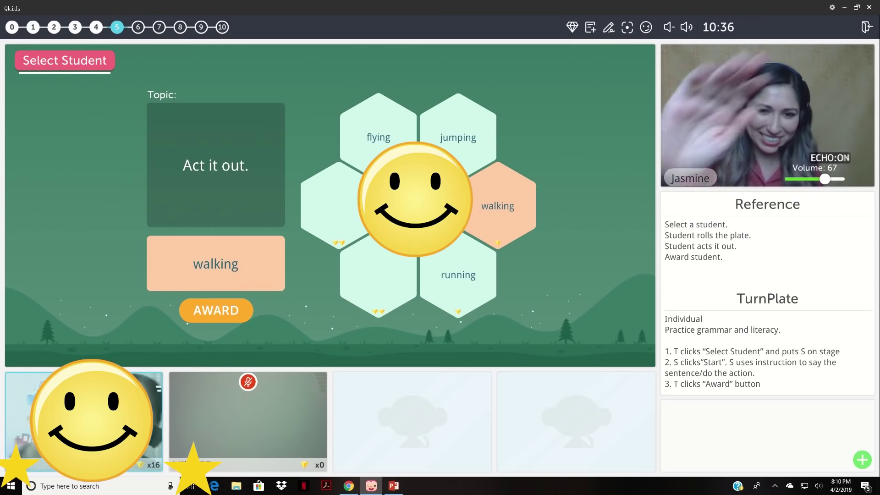
{"action": "left_click", "coordinate": [67, 62]}
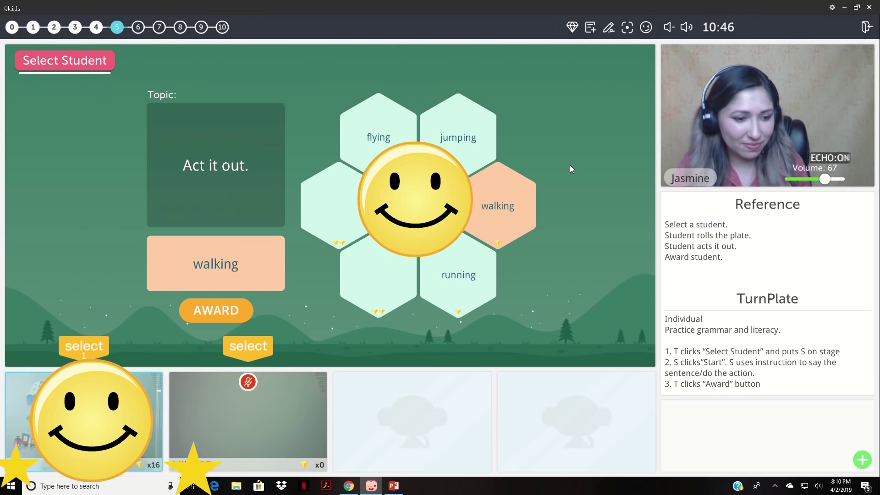
{"action": "left_click", "coordinate": [139, 29]}
Start a round with 'I am running.', draw a pen mark, then advance to 'He is jumping.'.
{"action": "left_click", "coordinate": [45, 62]}
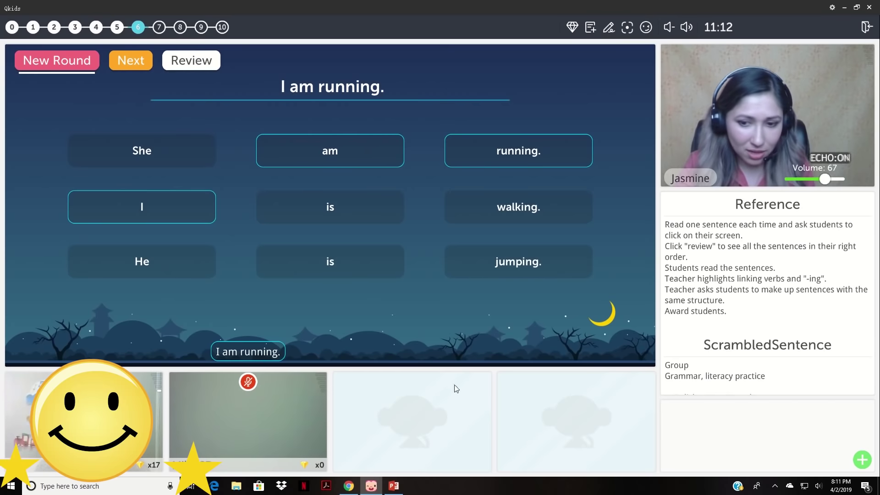
{"action": "scroll", "coordinate": [796, 301], "scroll_direction": "down", "scroll_amount": 3}
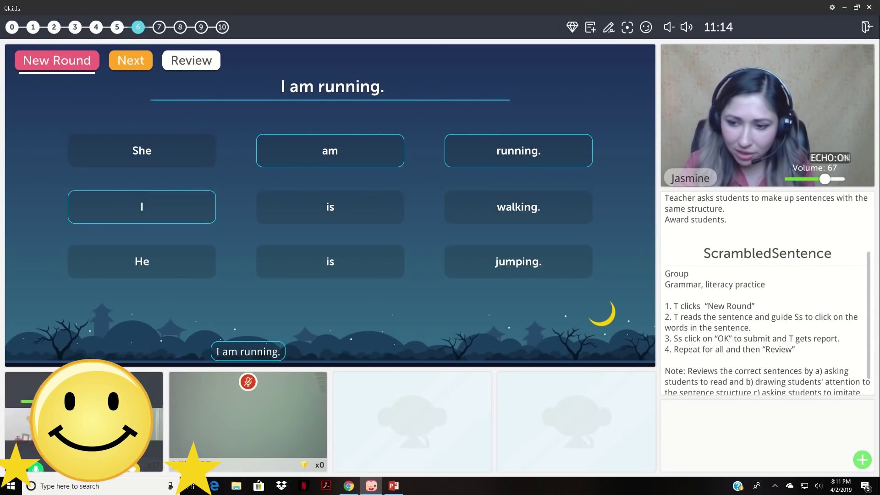
{"action": "scroll", "coordinate": [767, 293], "scroll_direction": "down", "scroll_amount": 1}
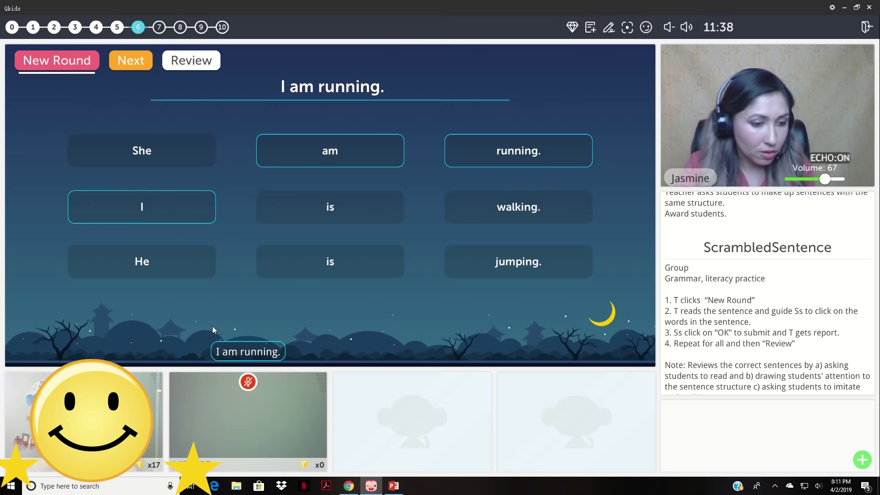
{"action": "mouse_move", "coordinate": [83, 317]}
{"action": "left_mouse_down"}
{"action": "mouse_move", "coordinate": [115, 339]}
{"action": "mouse_move", "coordinate": [112, 332]}
{"action": "left_mouse_up"}
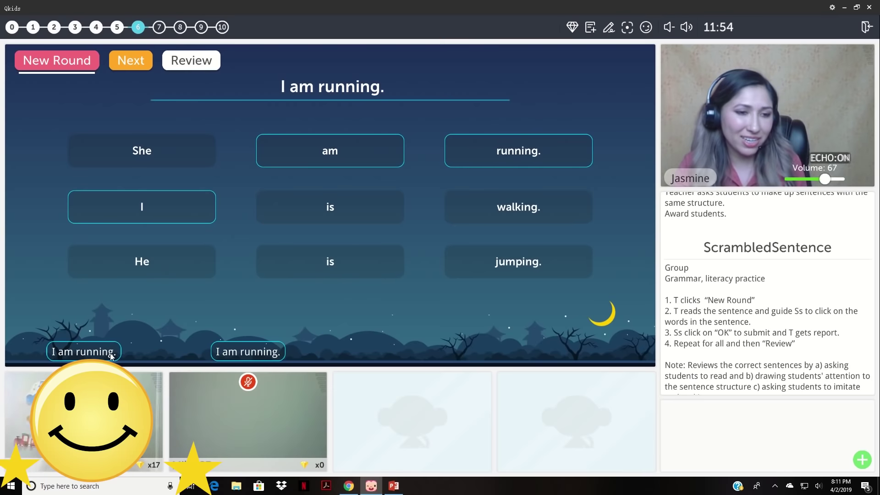
{"action": "left_click", "coordinate": [145, 58]}
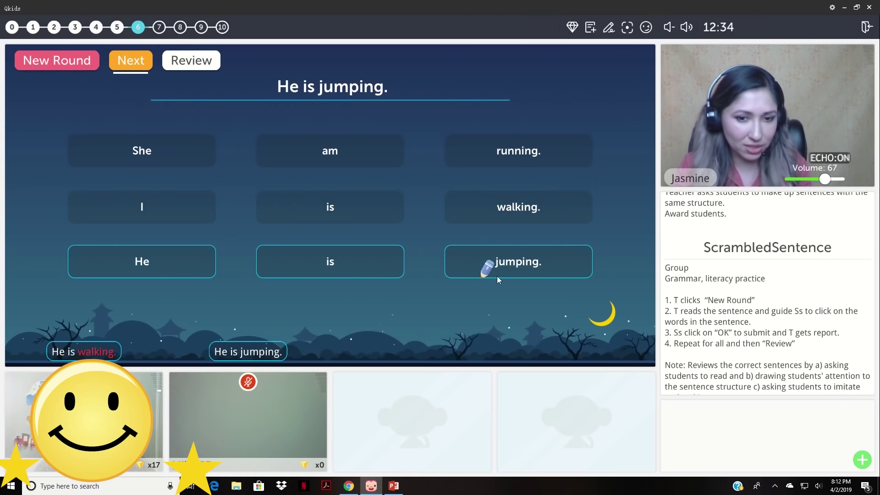
Underline the 'jumping.' word card with the pen.
{"action": "mouse_move", "coordinate": [498, 278]}
{"action": "left_mouse_down"}
{"action": "mouse_move", "coordinate": [576, 273]}
{"action": "mouse_move", "coordinate": [532, 277]}
{"action": "left_mouse_up"}
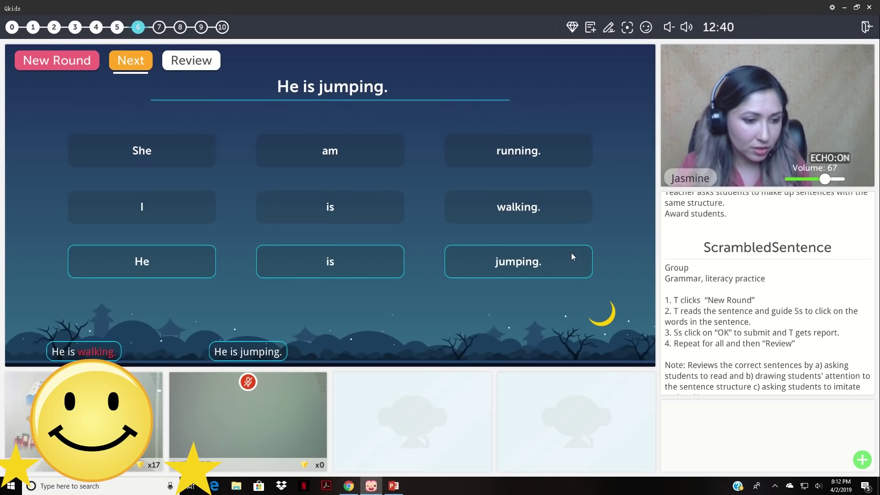
{"action": "scroll", "coordinate": [735, 238], "scroll_direction": "down", "scroll_amount": 1}
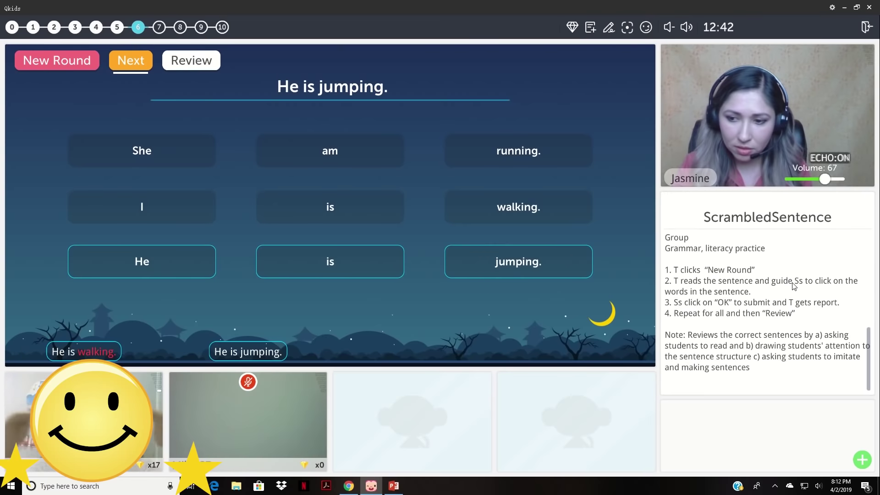
{"action": "scroll", "coordinate": [794, 286], "scroll_direction": "up", "scroll_amount": 3}
{"action": "scroll", "coordinate": [792, 303], "scroll_direction": "down", "scroll_amount": 3}
{"action": "scroll", "coordinate": [792, 303], "scroll_direction": "up", "scroll_amount": 1}
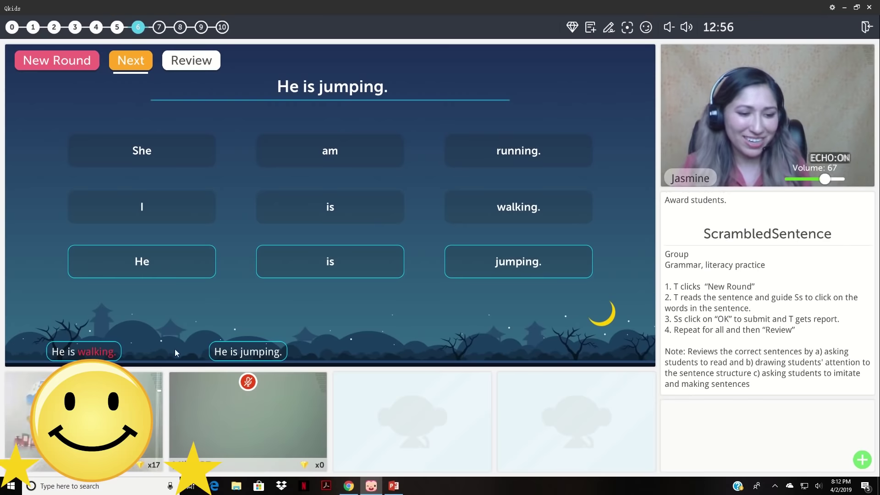
Award the first student a diamond, raising their count to 18.
{"action": "mouse_move", "coordinate": [157, 436]}
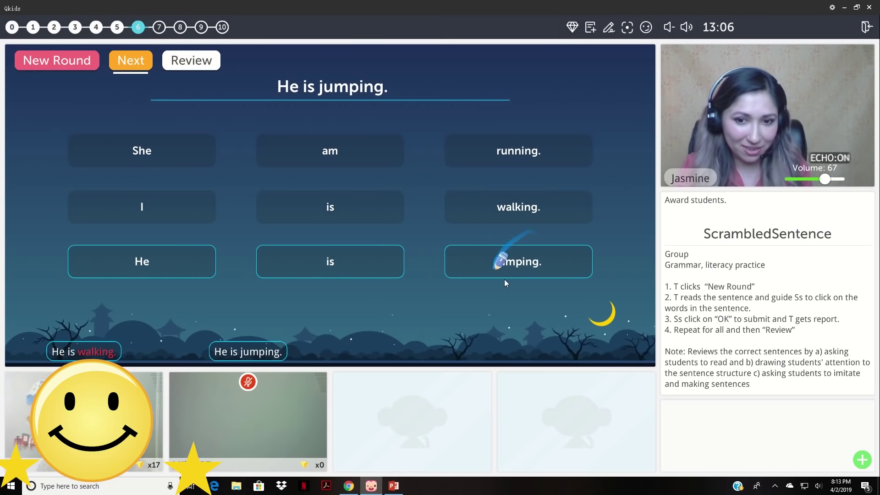
{"action": "mouse_move", "coordinate": [146, 453]}
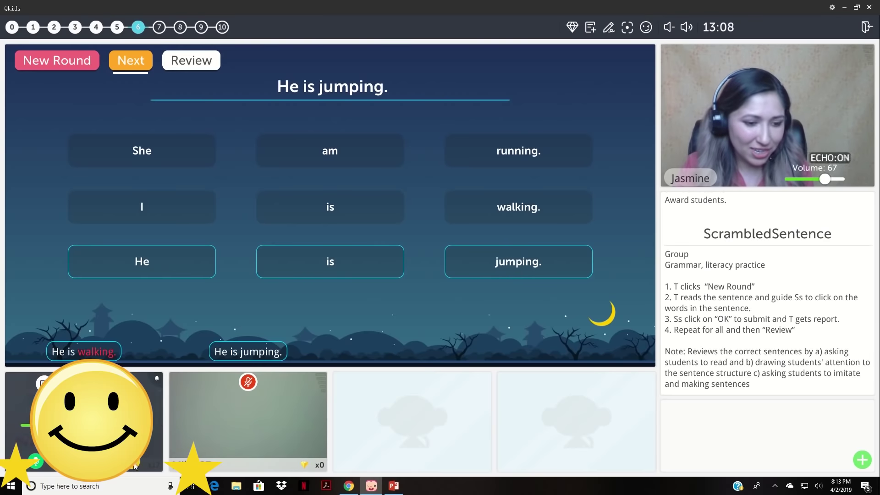
{"action": "left_click", "coordinate": [136, 466]}
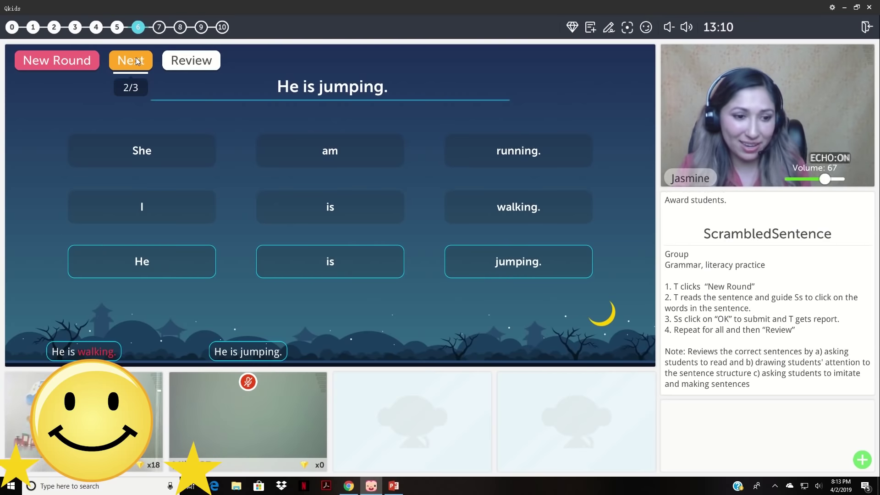
Load the 'She is walking.' sentence and give the first student a 19th diamond.
{"action": "left_click", "coordinate": [136, 60]}
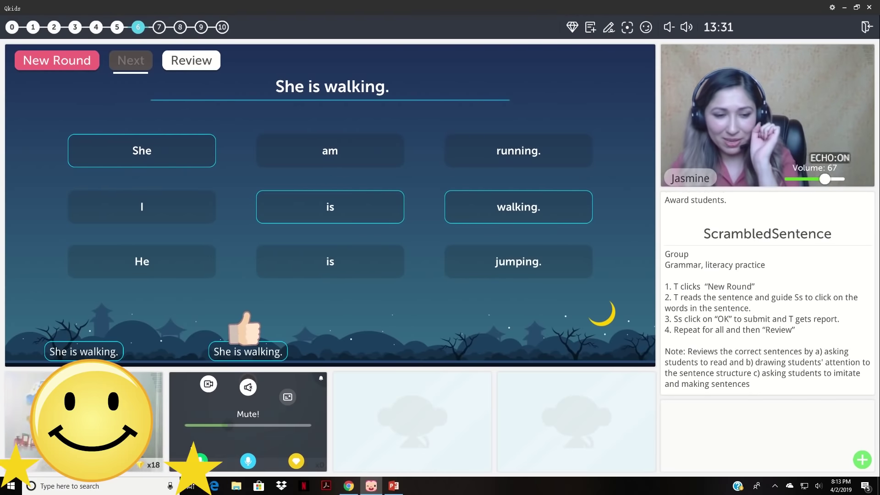
{"action": "left_click", "coordinate": [138, 464]}
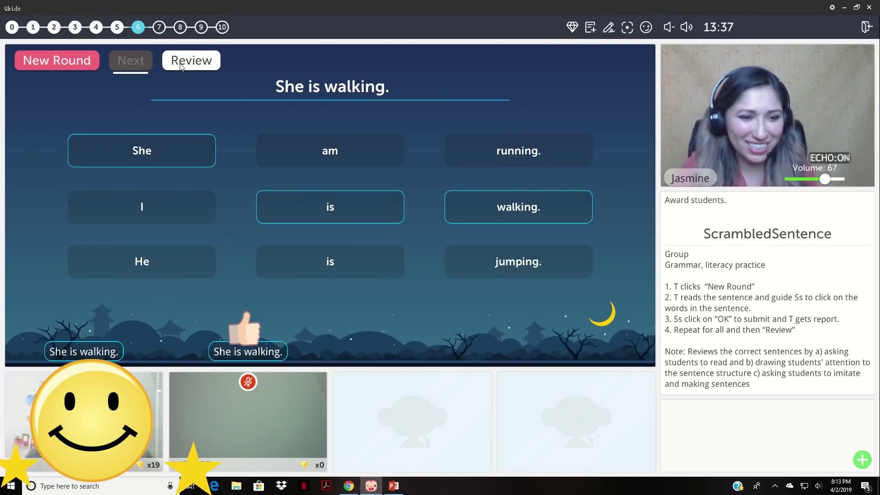
Switch the game to Review and underline 'I', 'am' and 'running.' in the top row.
{"action": "left_click", "coordinate": [205, 60]}
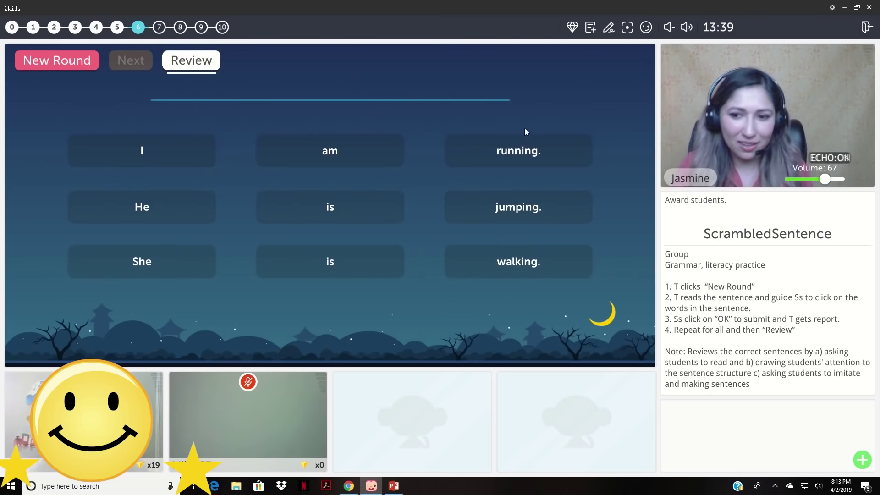
{"action": "scroll", "coordinate": [803, 281], "scroll_direction": "down", "scroll_amount": 1}
{"action": "scroll", "coordinate": [803, 280], "scroll_direction": "down", "scroll_amount": 1}
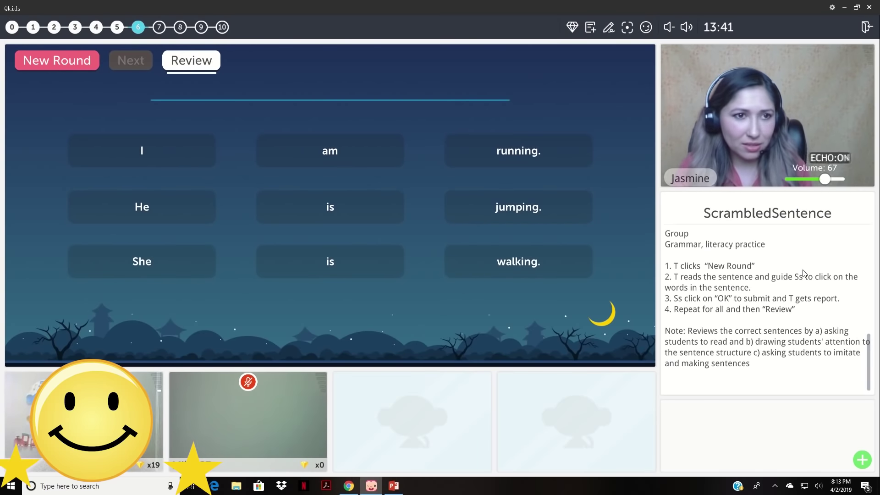
{"action": "scroll", "coordinate": [803, 273], "scroll_direction": "up", "scroll_amount": 2}
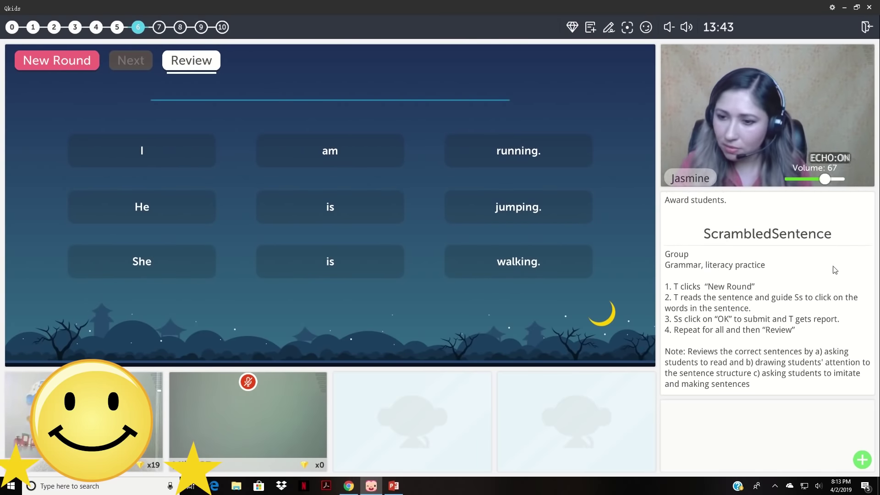
{"action": "scroll", "coordinate": [835, 270], "scroll_direction": "up", "scroll_amount": 8}
{"action": "scroll", "coordinate": [812, 320], "scroll_direction": "down", "scroll_amount": 5}
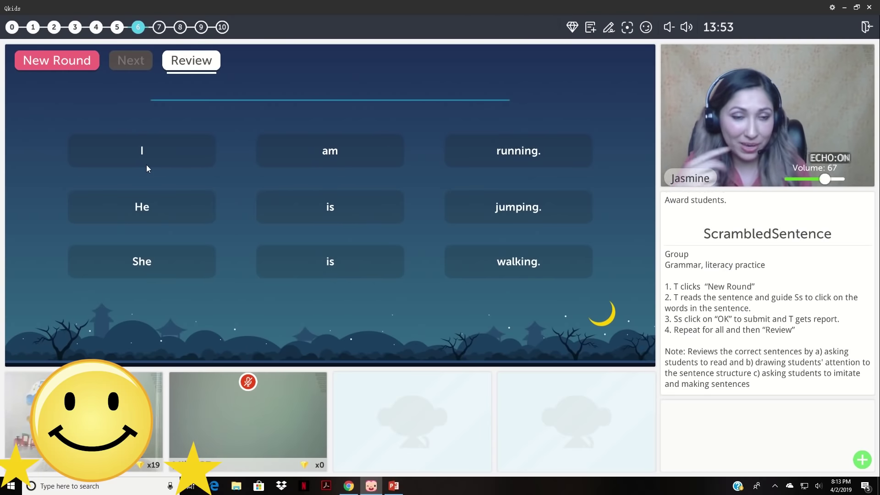
{"action": "left_click_drag", "start_coordinate": [136, 164], "coordinate": [193, 160]}
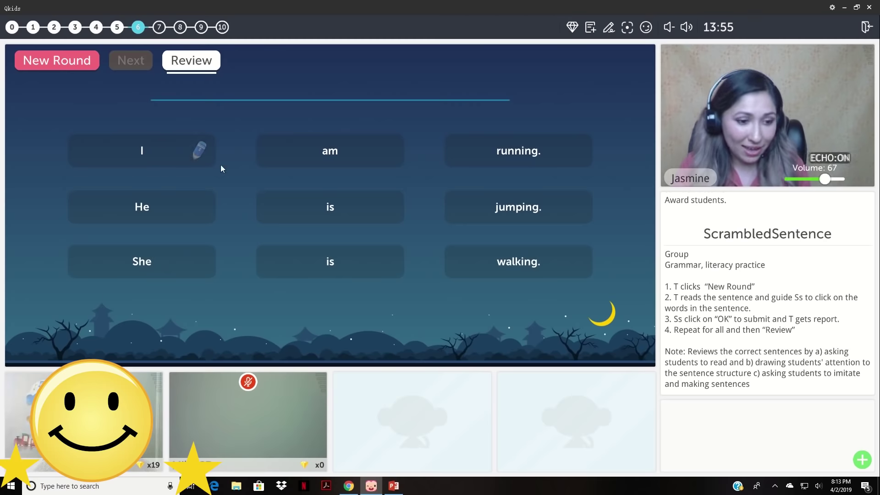
{"action": "left_click_drag", "start_coordinate": [308, 161], "coordinate": [380, 166]}
{"action": "left_click_drag", "start_coordinate": [482, 161], "coordinate": [587, 159]}
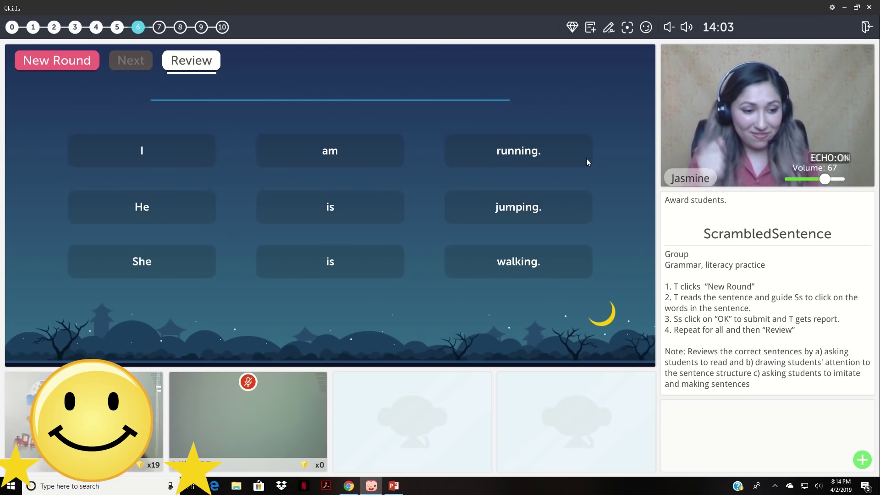
Award the first student two more diamonds and underline 'is' and 'walking.' in the bottom row.
{"action": "mouse_move", "coordinate": [27, 441]}
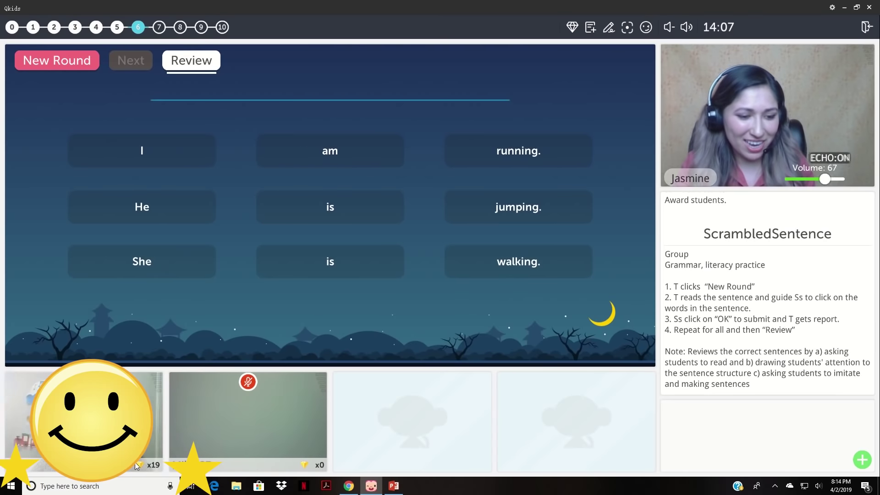
{"action": "left_click", "coordinate": [134, 463]}
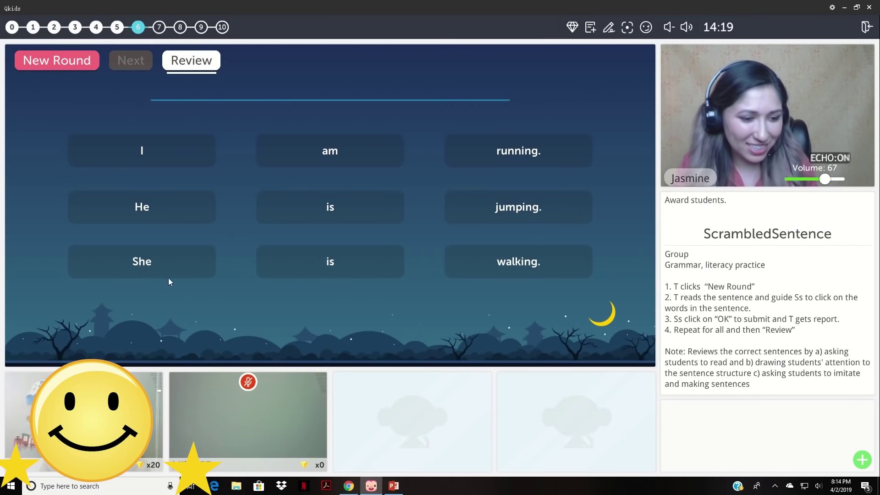
{"action": "left_click", "coordinate": [28, 399]}
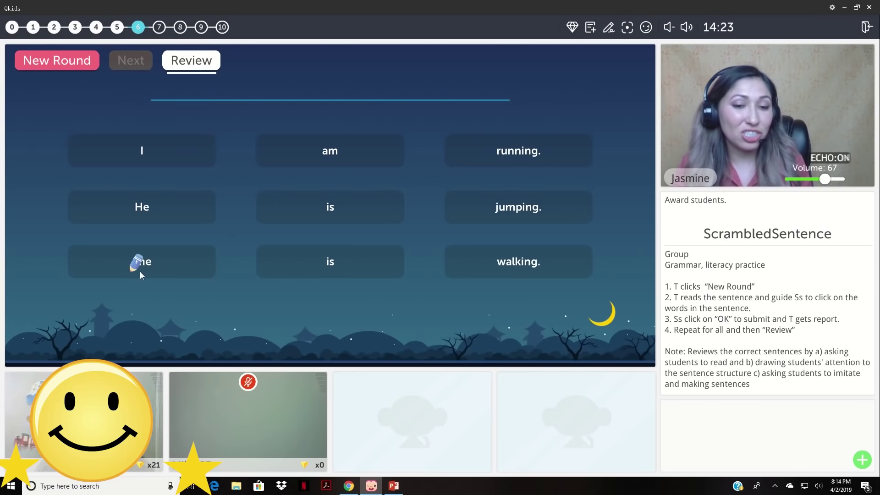
{"action": "left_click_drag", "start_coordinate": [321, 273], "coordinate": [378, 274]}
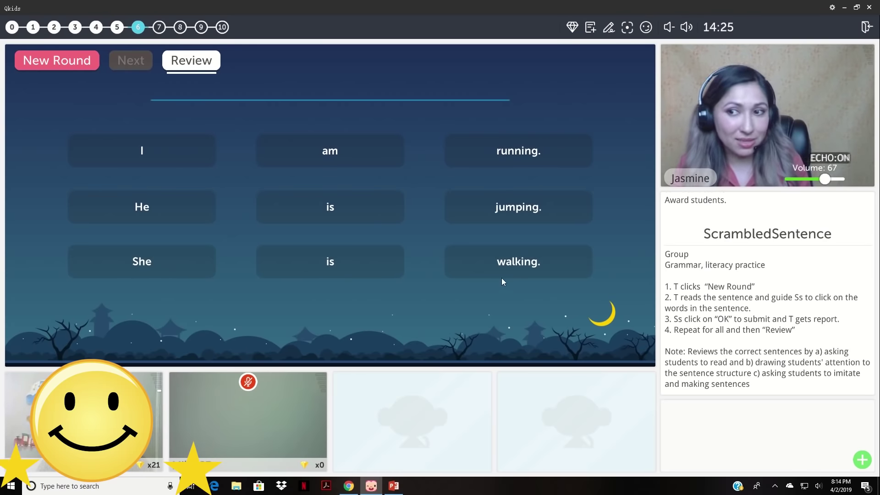
{"action": "left_click_drag", "start_coordinate": [486, 277], "coordinate": [546, 277]}
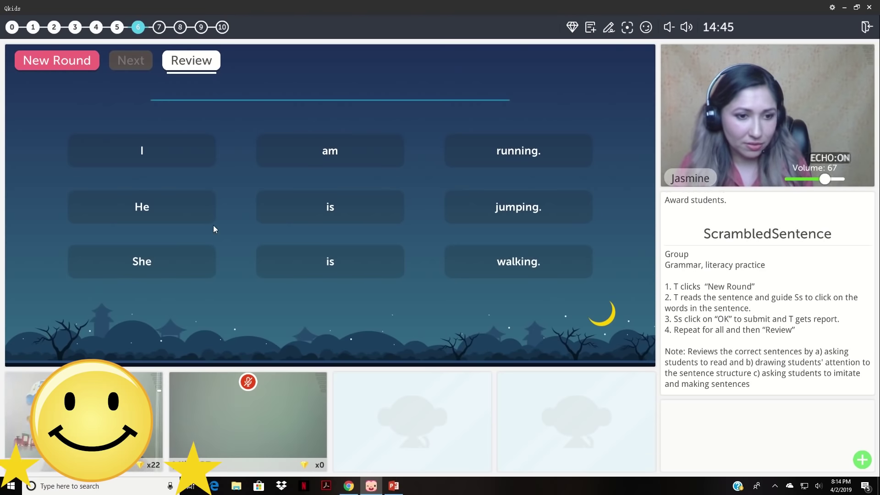
Feature 'She is walking.' by selecting the She card in the bottom row.
{"action": "left_click", "coordinate": [195, 263]}
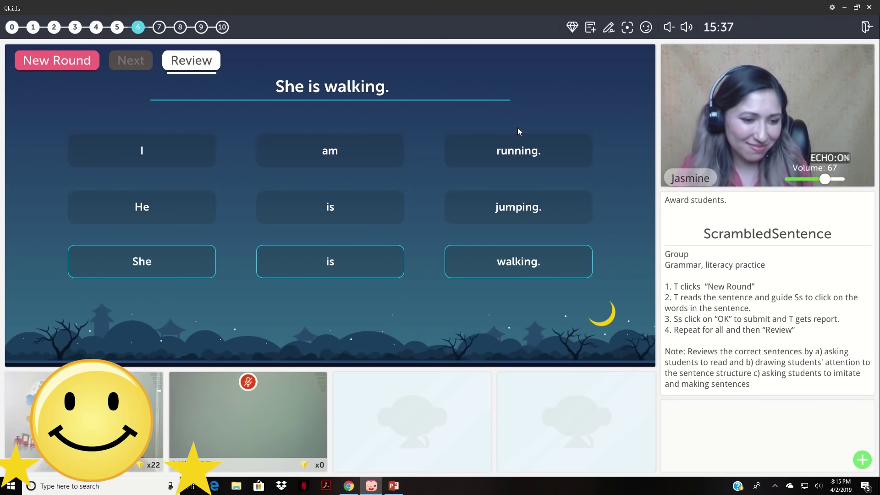
Go to section 7, load the 'What's Koby Doing?' scene and circle Koby on stage.
{"action": "left_click", "coordinate": [159, 27]}
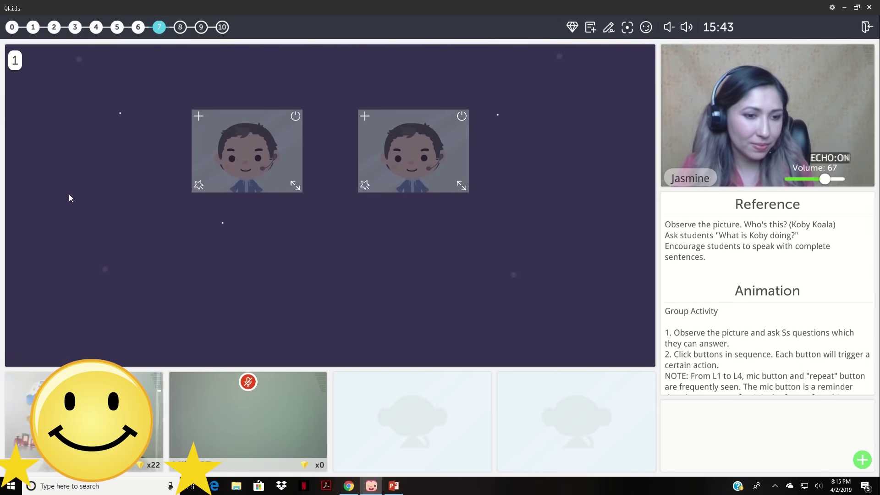
{"action": "scroll", "coordinate": [707, 336], "scroll_direction": "down", "scroll_amount": 3}
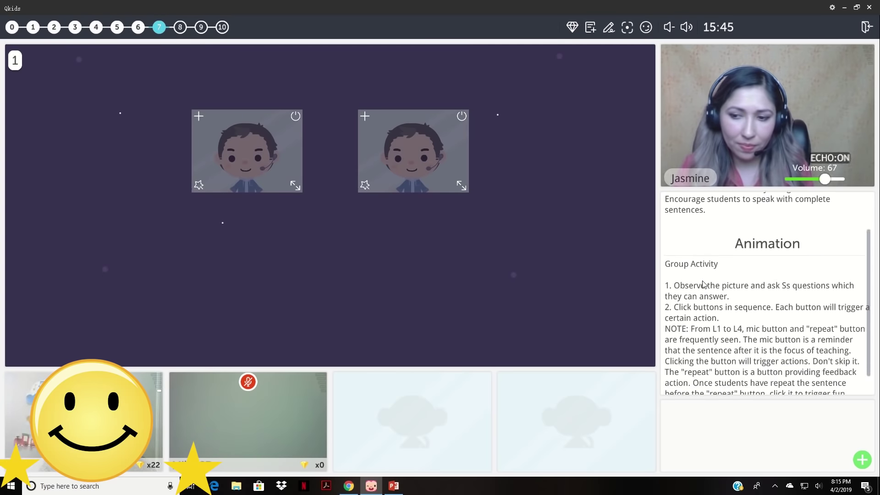
{"action": "scroll", "coordinate": [708, 321], "scroll_direction": "up", "scroll_amount": 3}
{"action": "scroll", "coordinate": [709, 316], "scroll_direction": "down", "scroll_amount": 3}
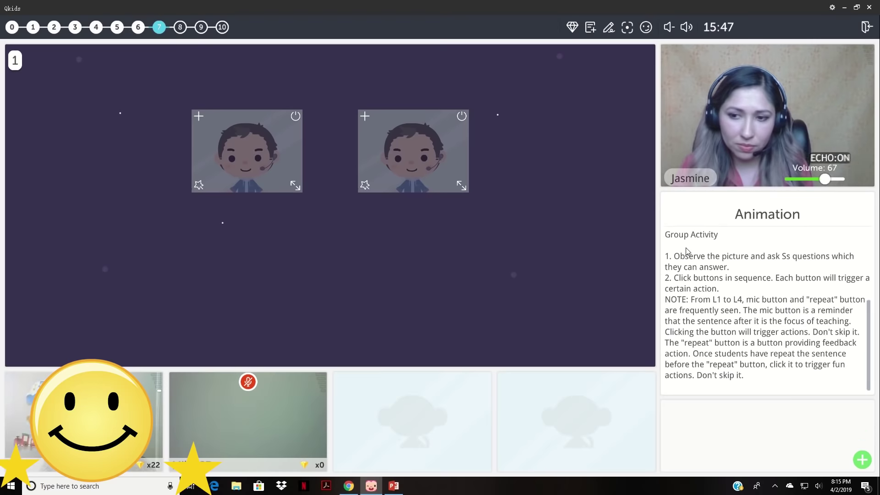
{"action": "left_click", "coordinate": [14, 62]}
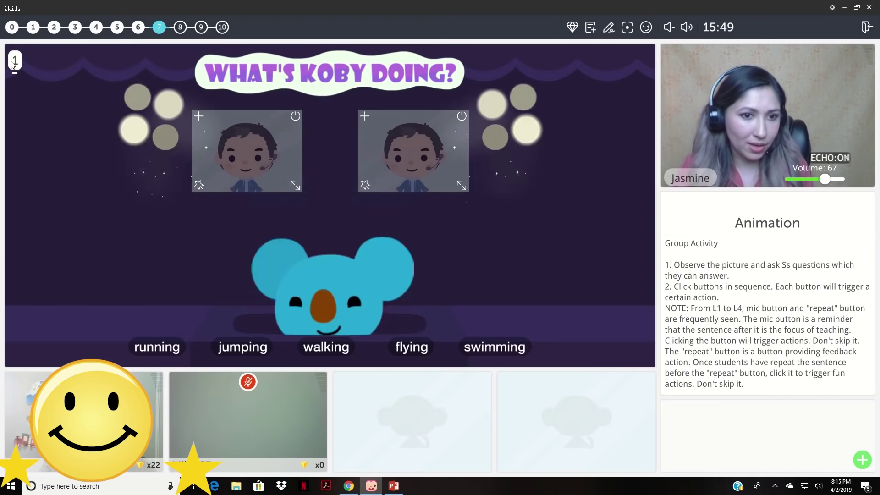
{"action": "mouse_move", "coordinate": [339, 266]}
{"action": "left_mouse_down"}
{"action": "mouse_move", "coordinate": [436, 168]}
{"action": "mouse_move", "coordinate": [427, 188]}
{"action": "mouse_move", "coordinate": [283, 199]}
{"action": "left_mouse_up"}
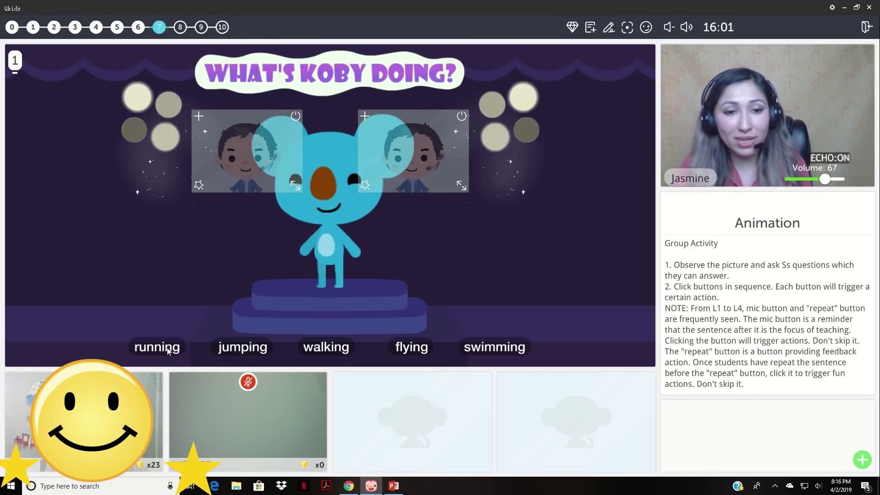
Make Koby run and jump, award the first student a diamond, then make Koby walk.
{"action": "left_click", "coordinate": [157, 347]}
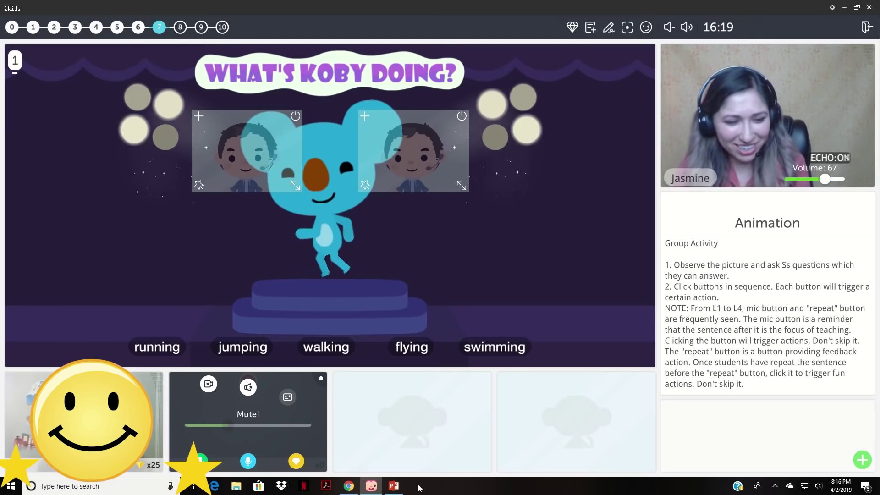
{"action": "left_click", "coordinate": [250, 349]}
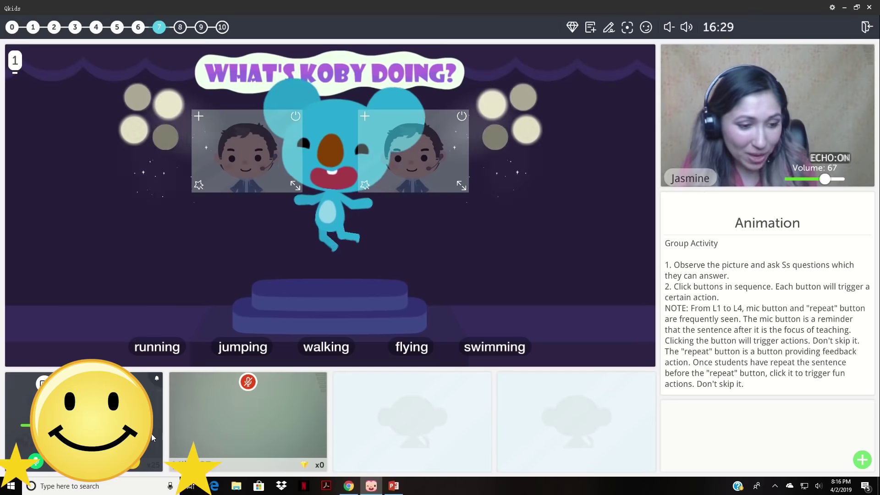
{"action": "mouse_move", "coordinate": [184, 402]}
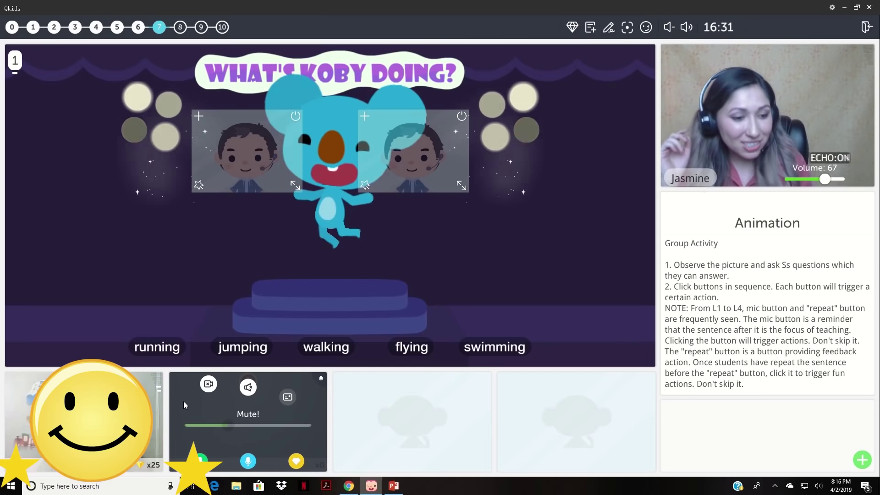
{"action": "left_click", "coordinate": [132, 466]}
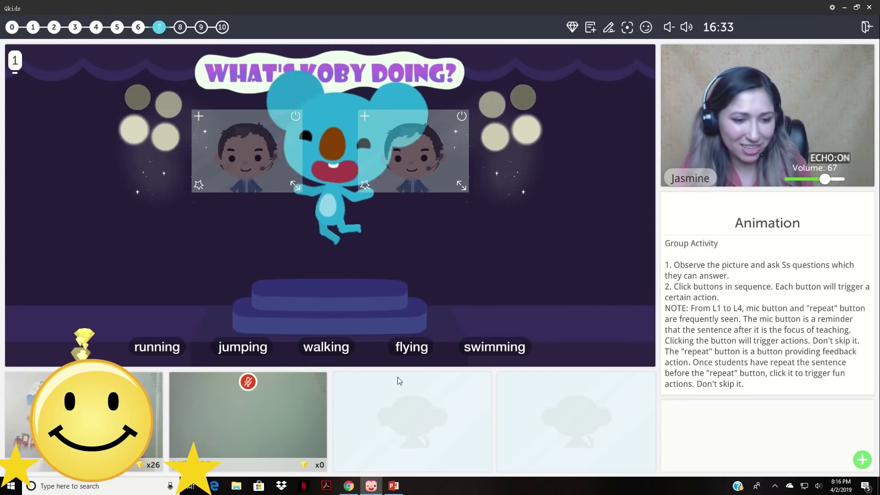
{"action": "left_click", "coordinate": [321, 349]}
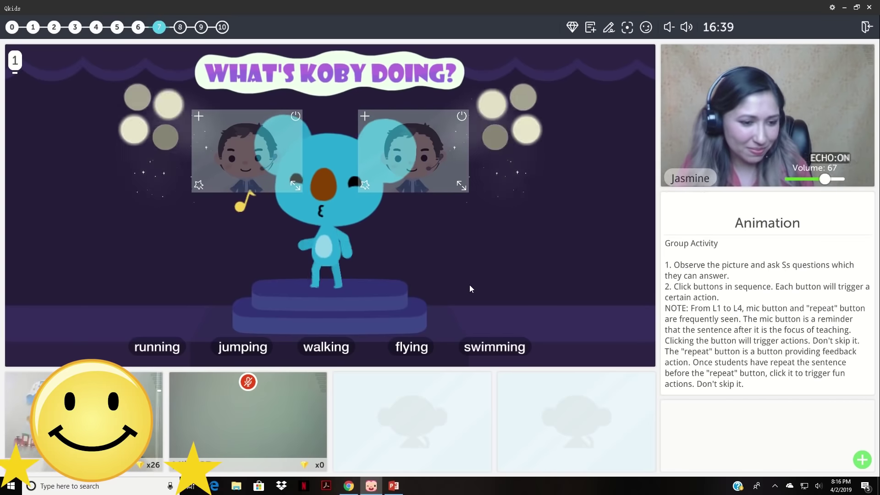
Start section 8's vocabulary quiz and set the picture, bird and running-figure bubbles as answers.
{"action": "left_click", "coordinate": [181, 28]}
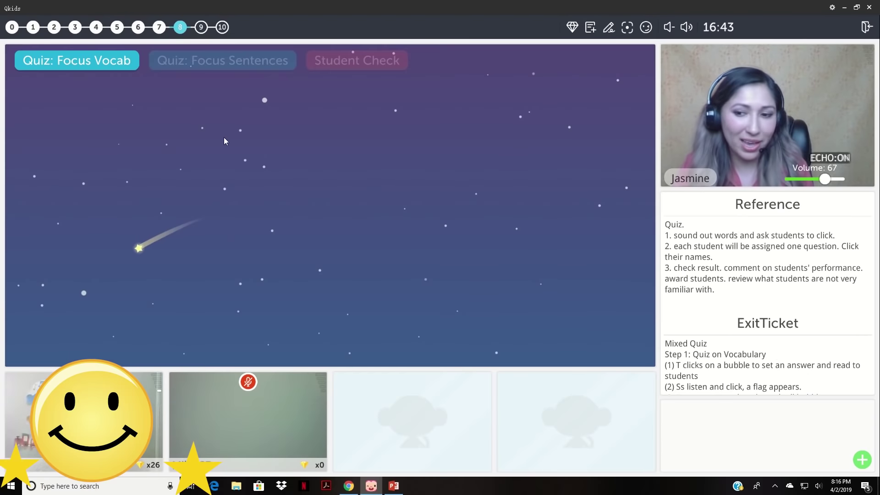
{"action": "scroll", "coordinate": [739, 341], "scroll_direction": "down", "scroll_amount": 5}
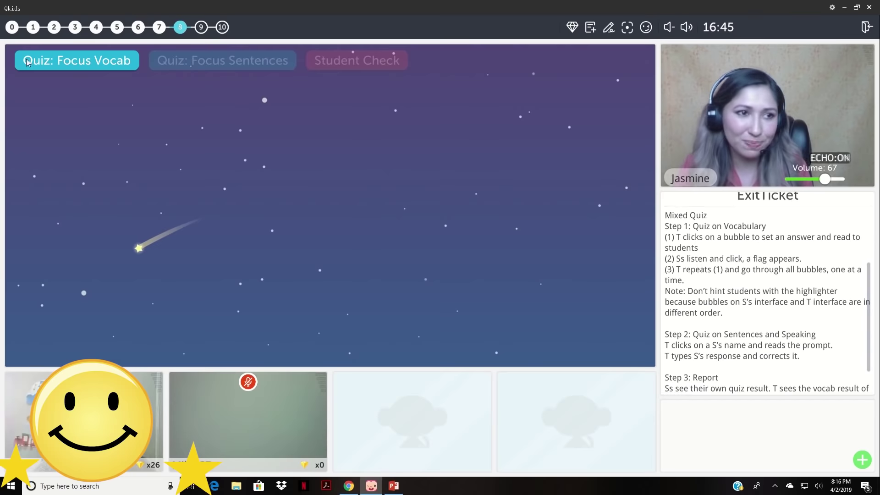
{"action": "left_click", "coordinate": [47, 63]}
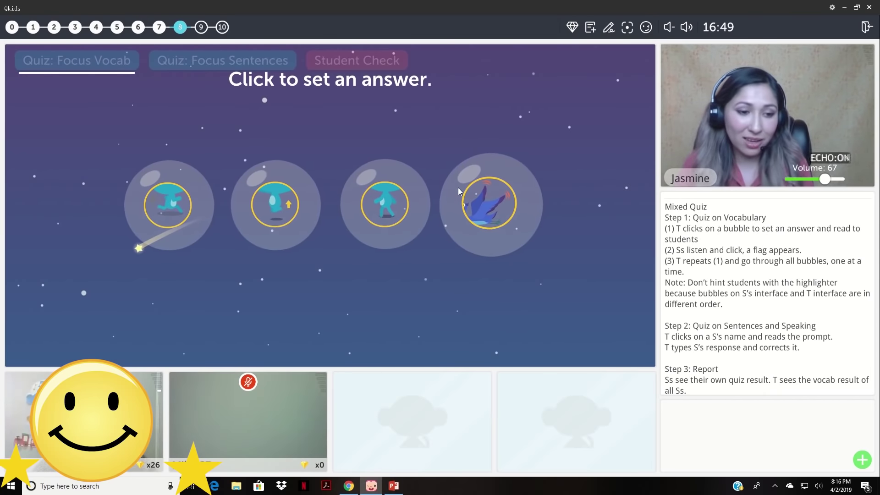
{"action": "left_click", "coordinate": [399, 193]}
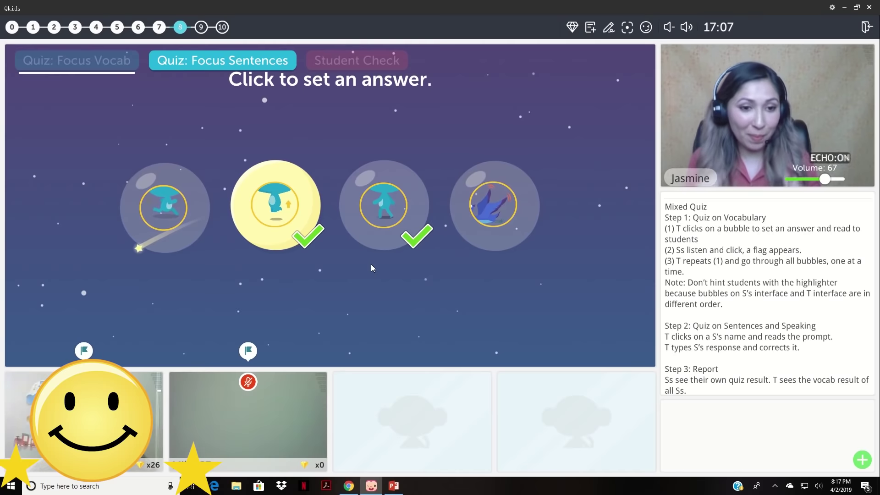
{"action": "left_click", "coordinate": [512, 198]}
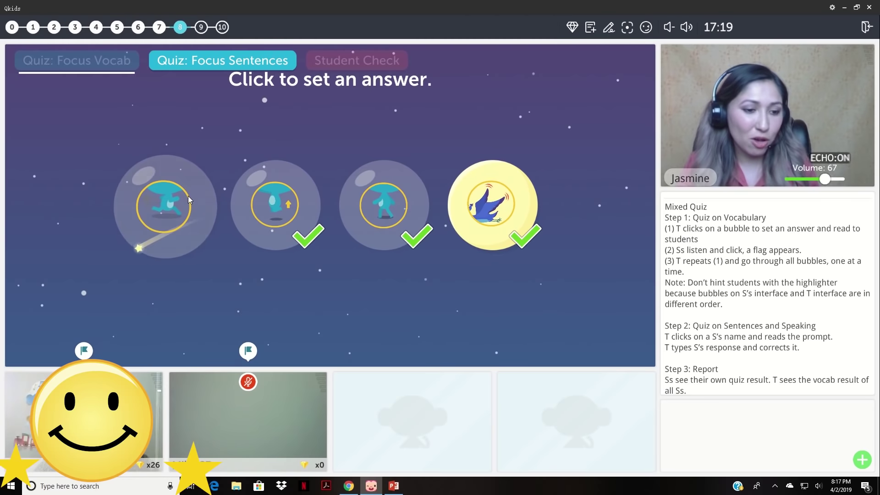
{"action": "left_click", "coordinate": [188, 195]}
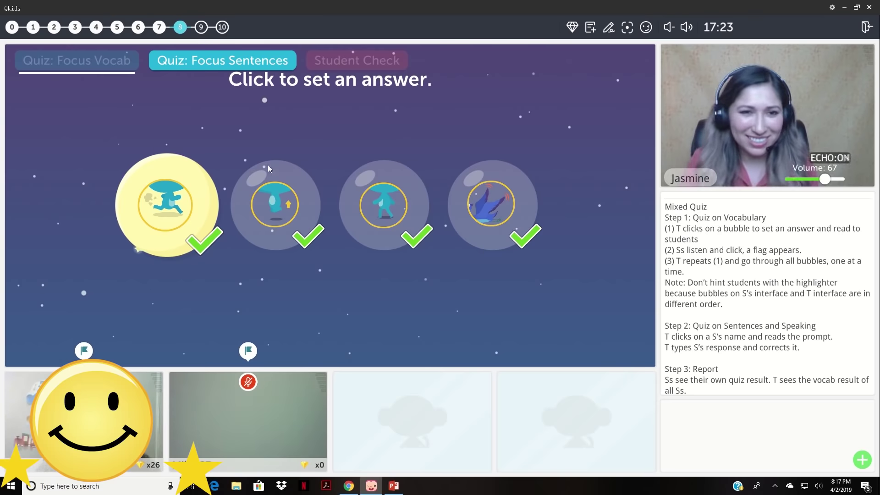
In Focus Sentences, prompt both students and enter the first student's answer 'They are'.
{"action": "left_click", "coordinate": [255, 60]}
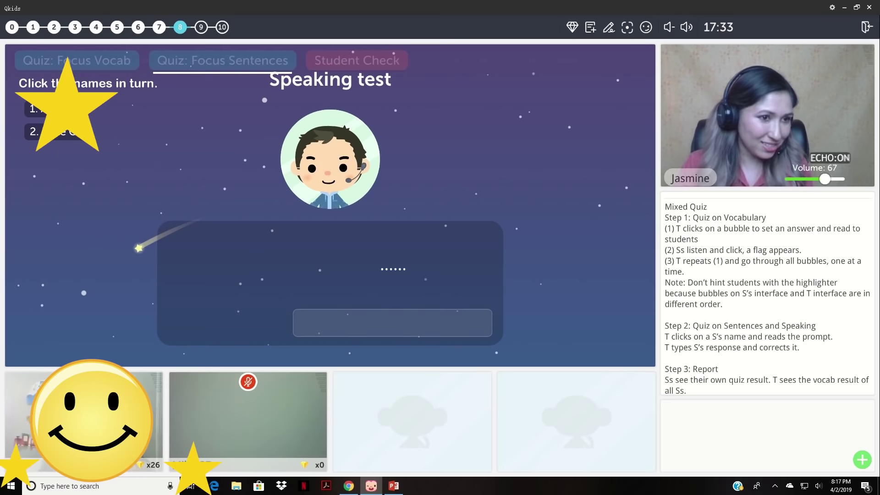
{"action": "left_click", "coordinate": [46, 109]}
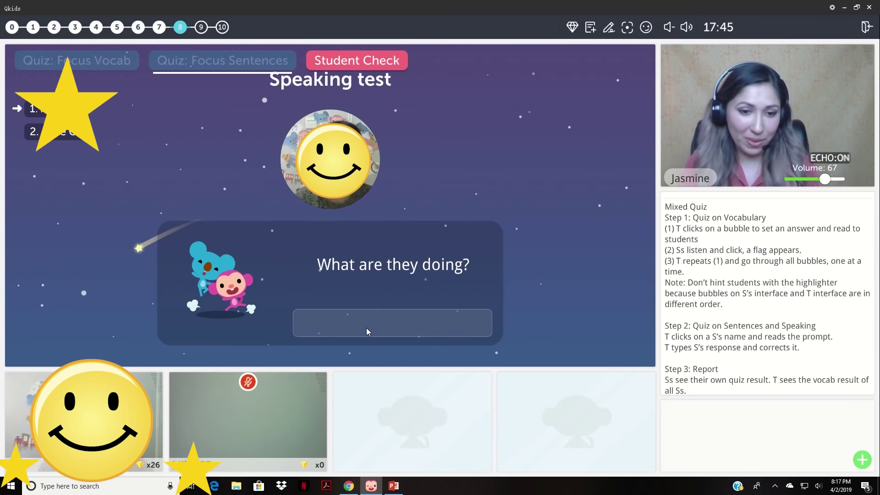
{"action": "type", "text": "They are jumping."}
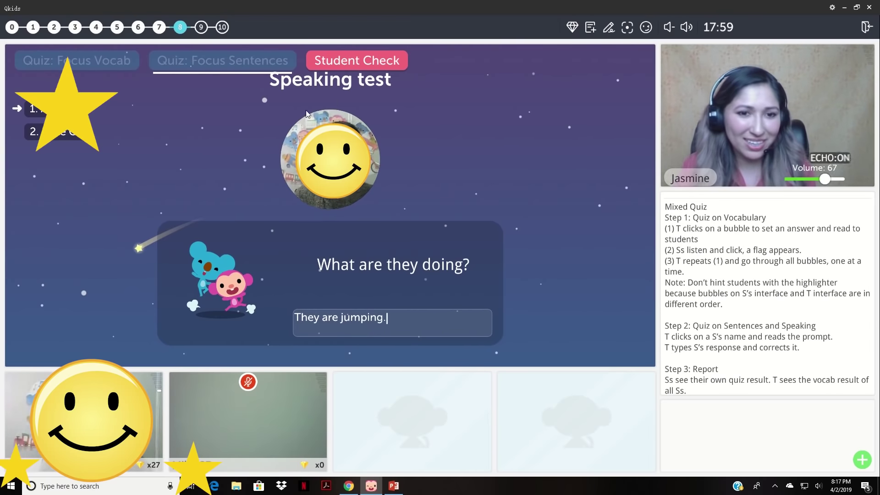
{"action": "left_click", "coordinate": [68, 133]}
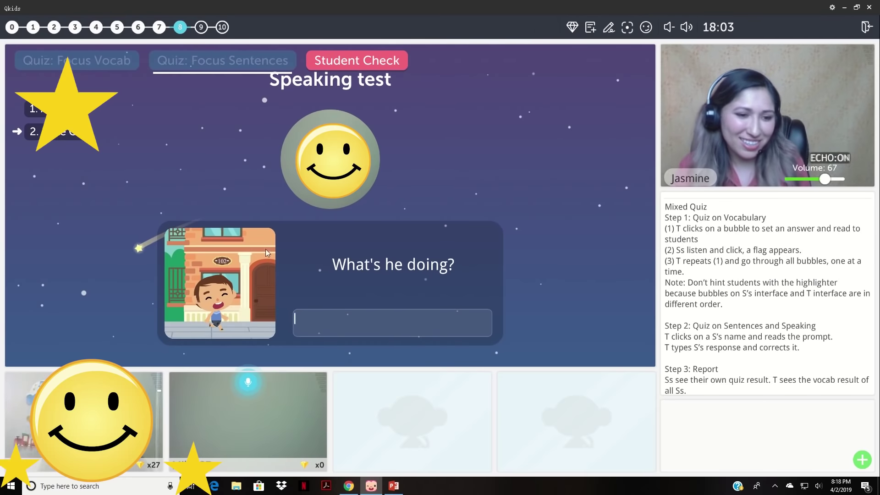
{"action": "left_click", "coordinate": [68, 108]}
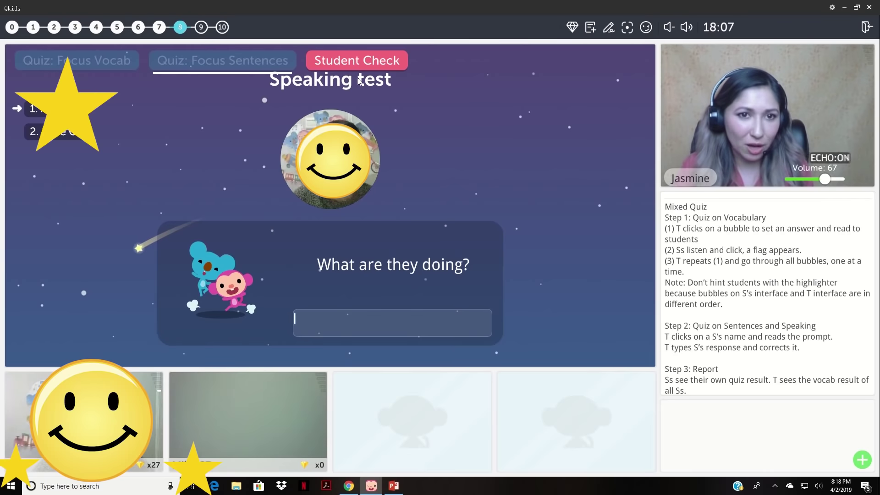
Open Student Check to display the fly, walk, jump and run word test results.
{"action": "left_click", "coordinate": [357, 62]}
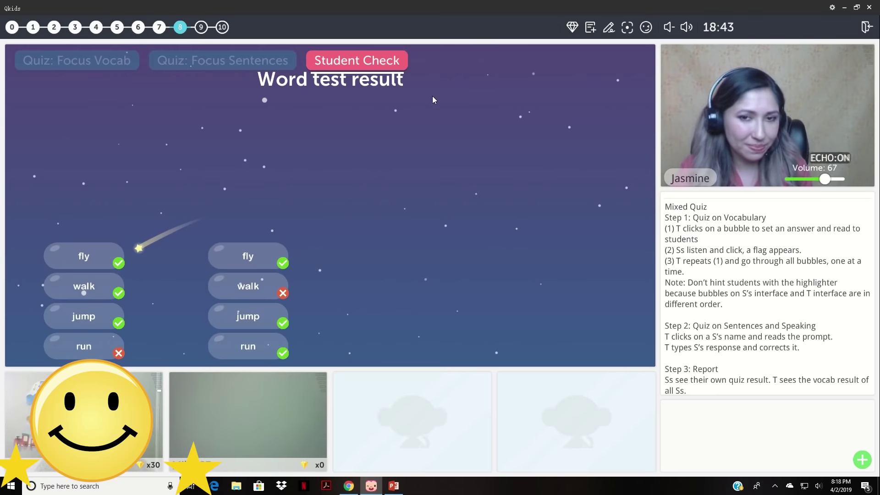
Go to section 9, make the koala jump to hit the block, and award each student a diamond.
{"action": "left_click", "coordinate": [201, 26]}
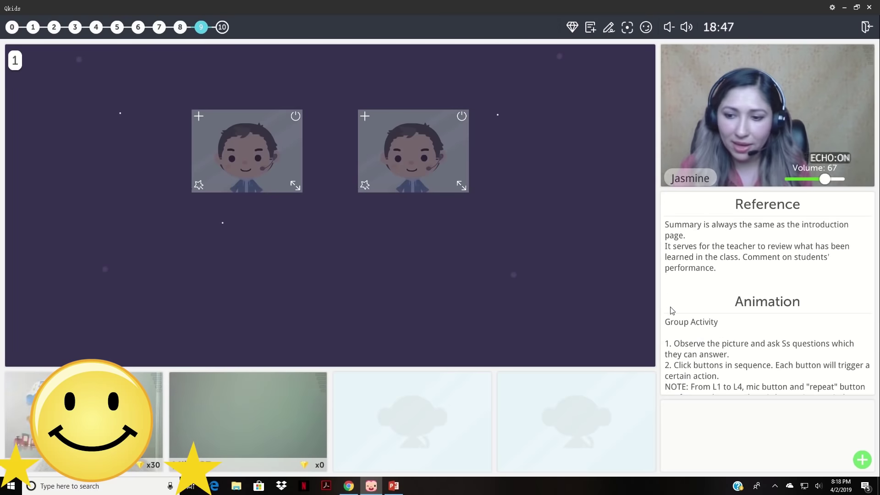
{"action": "scroll", "coordinate": [672, 310], "scroll_direction": "down", "scroll_amount": 3}
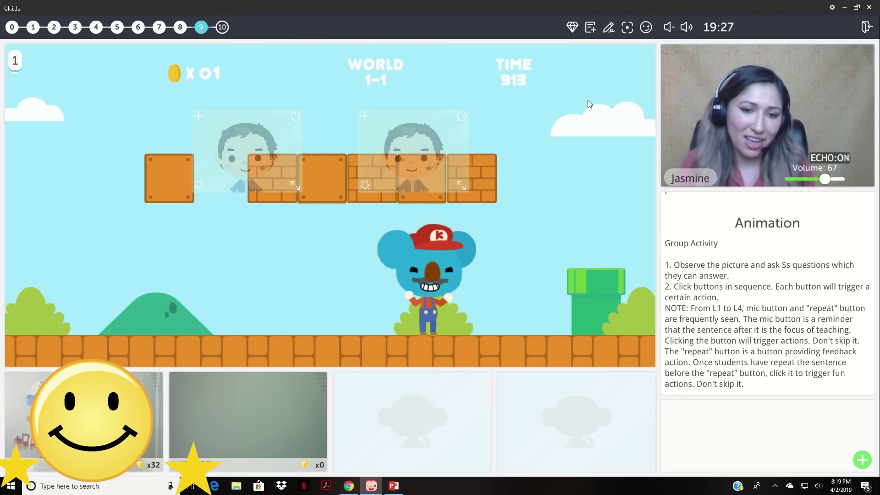
{"action": "left_click", "coordinate": [434, 246]}
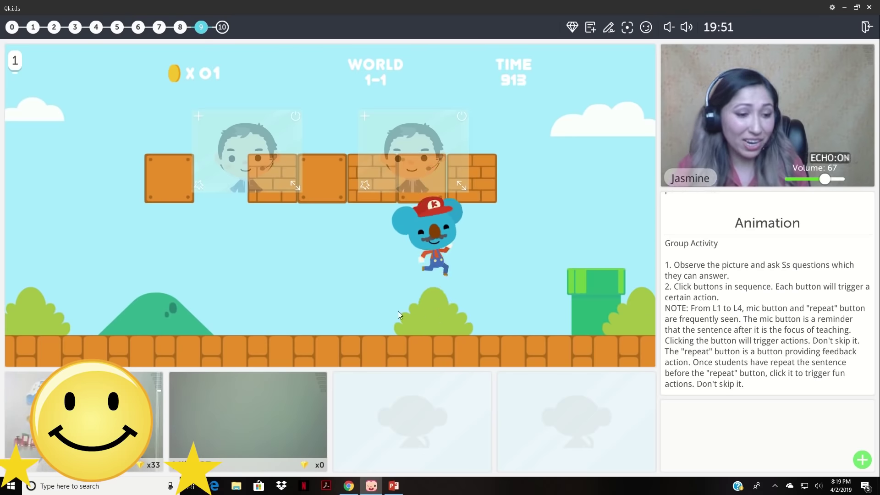
{"action": "left_click", "coordinate": [572, 30]}
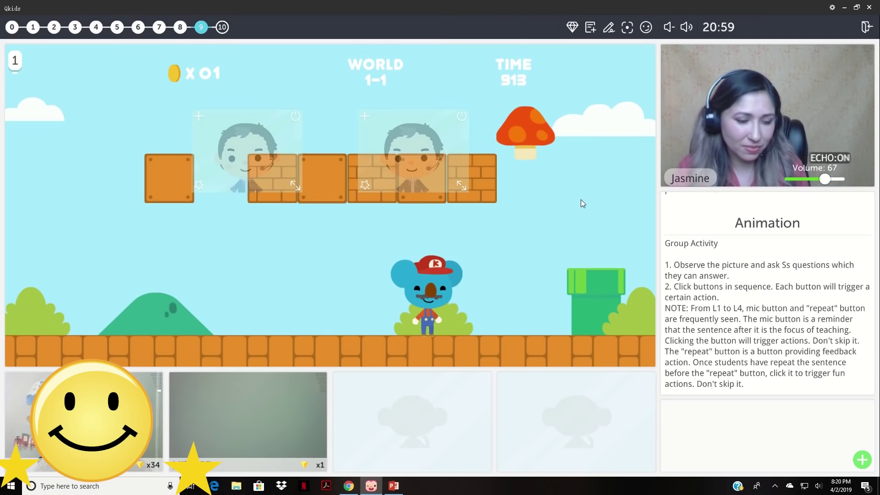
Select step 10 and confirm the Entering Wrap Up Section dialog.
{"action": "left_click", "coordinate": [222, 29]}
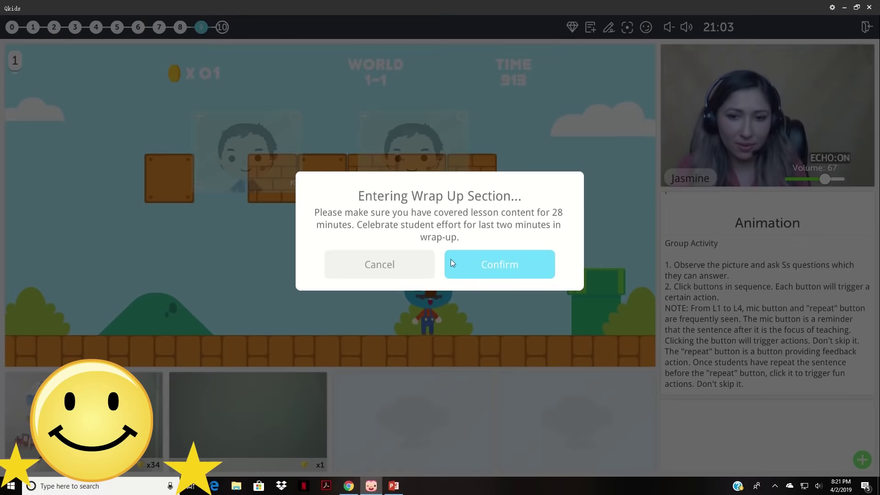
{"action": "left_click", "coordinate": [452, 259]}
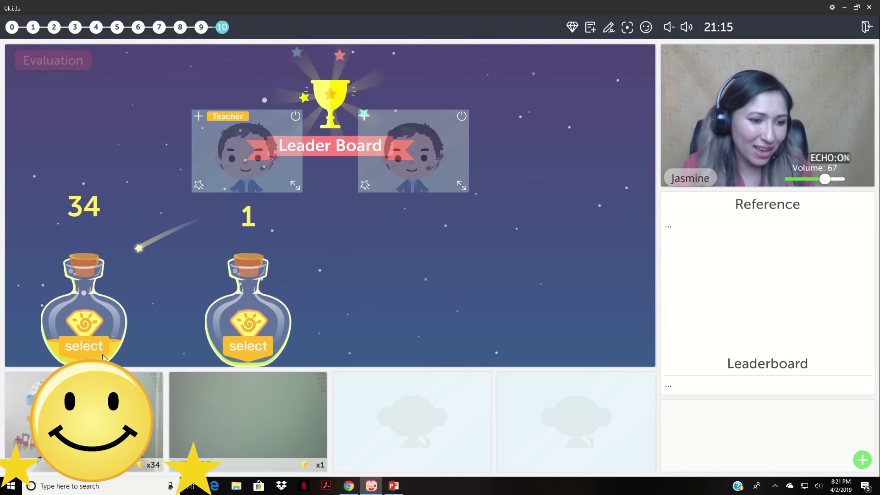
Award the first student's bottle, place the hamster sticker, apply face-mask effects, and play a firework.
{"action": "left_click", "coordinate": [92, 344]}
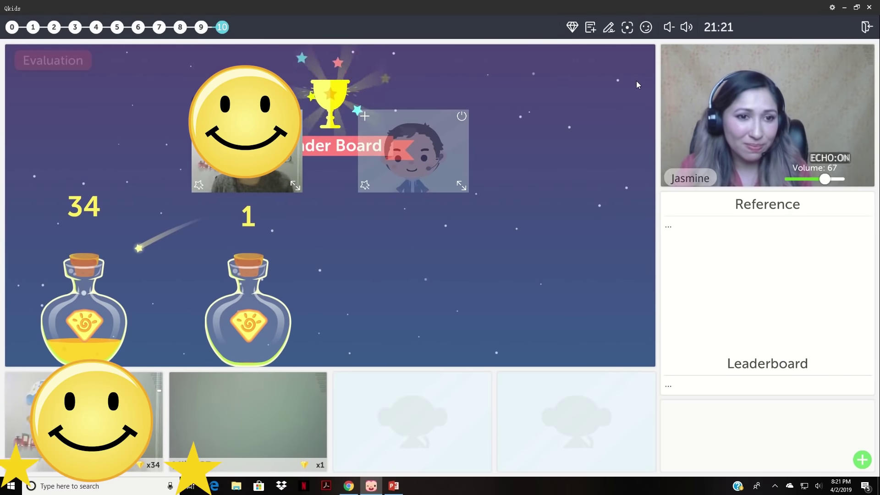
{"action": "left_click", "coordinate": [646, 27]}
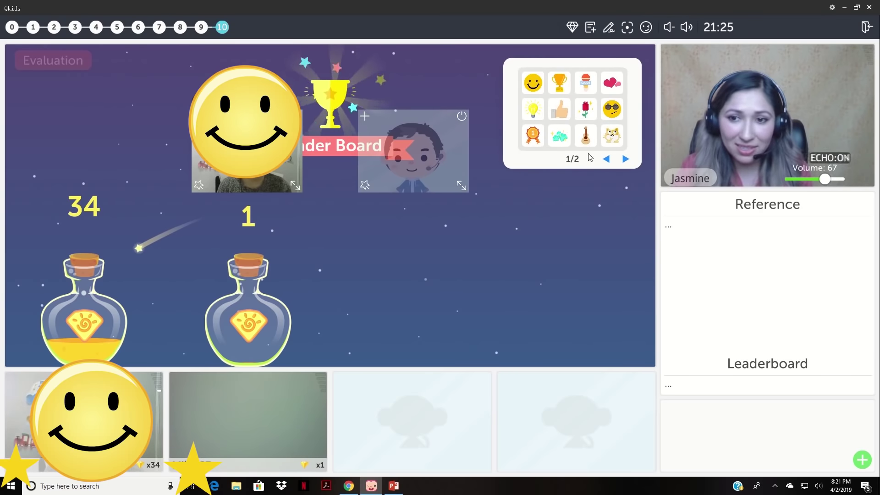
{"action": "left_click", "coordinate": [612, 136]}
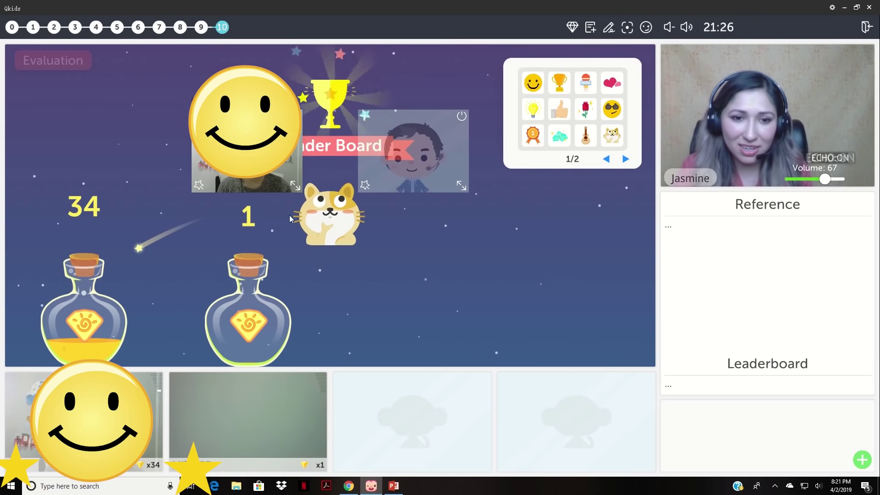
{"action": "left_click", "coordinate": [199, 185]}
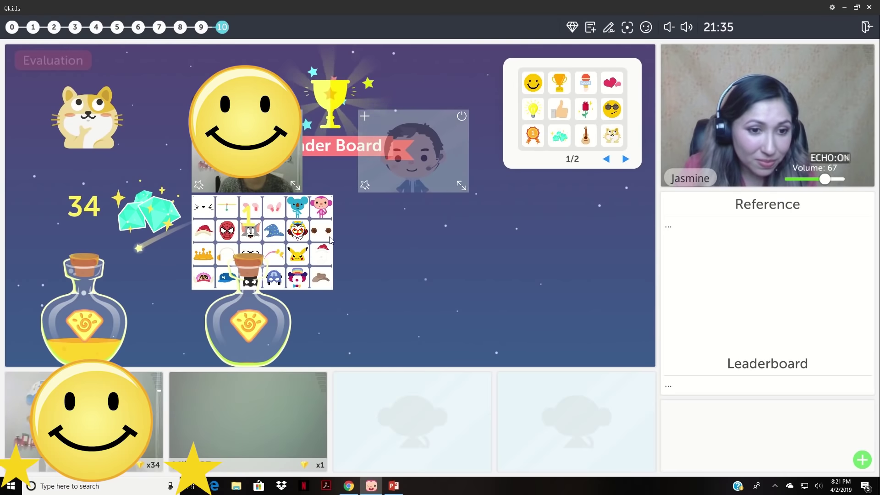
{"action": "left_click", "coordinate": [626, 159]}
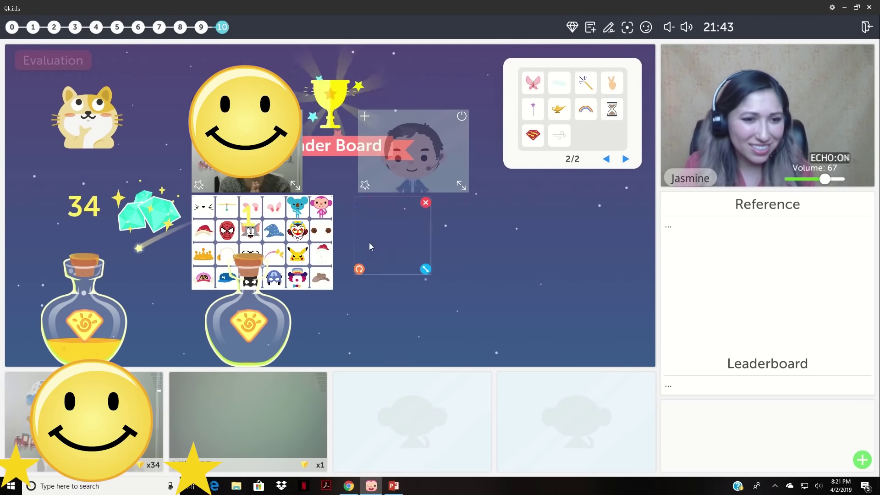
{"action": "left_click", "coordinate": [365, 184]}
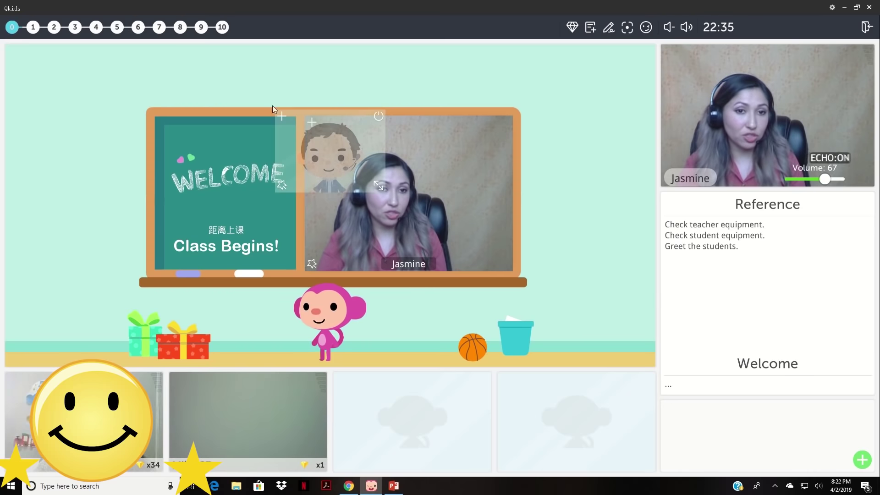
Drag the floating student video from the blackboard's top edge to its upper-left corner.
{"action": "left_click_drag", "start_coordinate": [348, 114], "coordinate": [140, 99]}
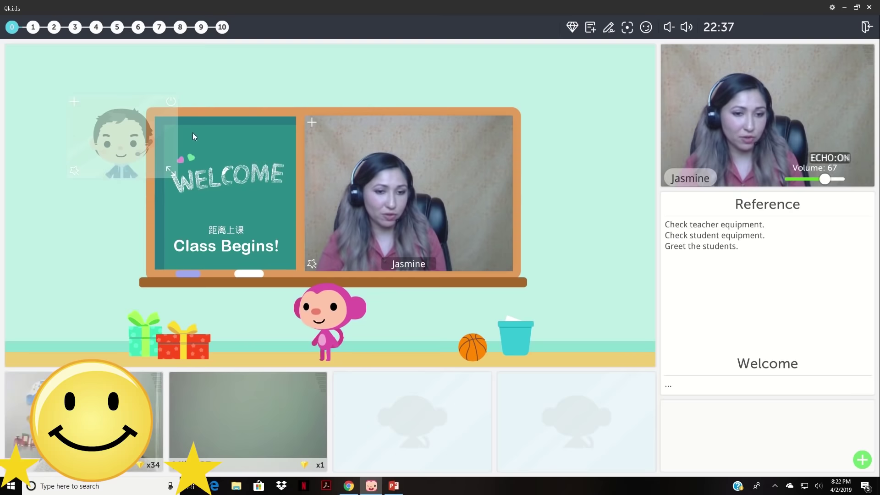